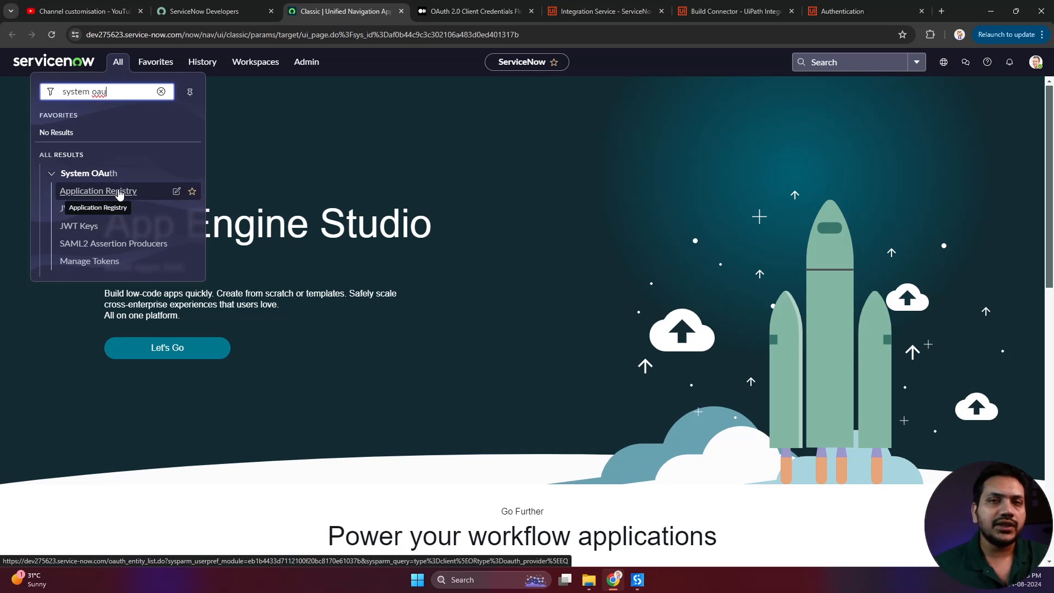
Open the System OAuth Application Registry and start a new OAuth API endpoint for external clients
left_click(93, 192)
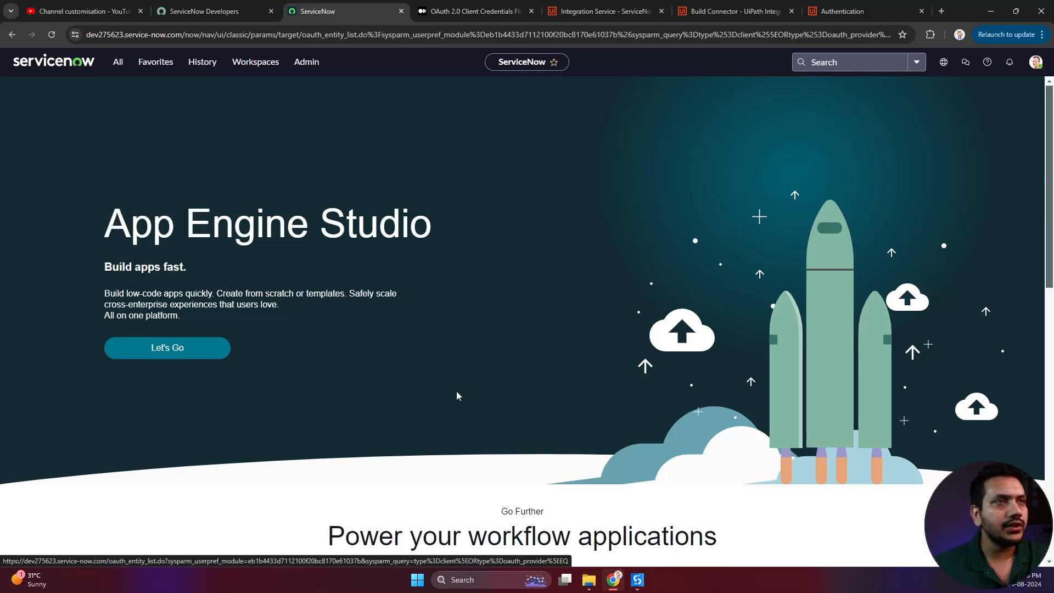
left_click(231, 433)
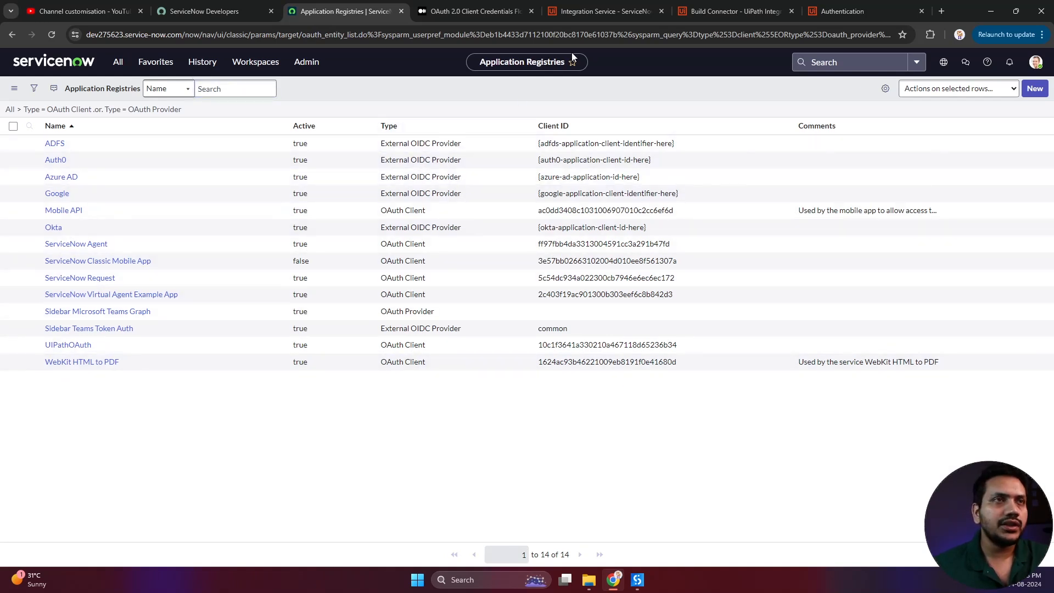
left_click(586, 14)
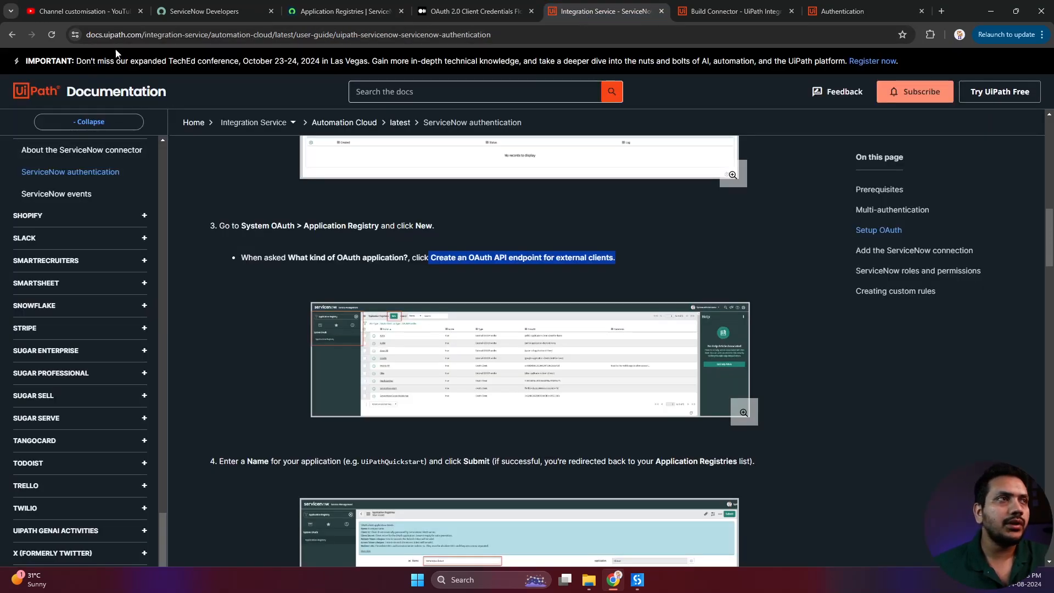
scroll(238, 316, "up", 15)
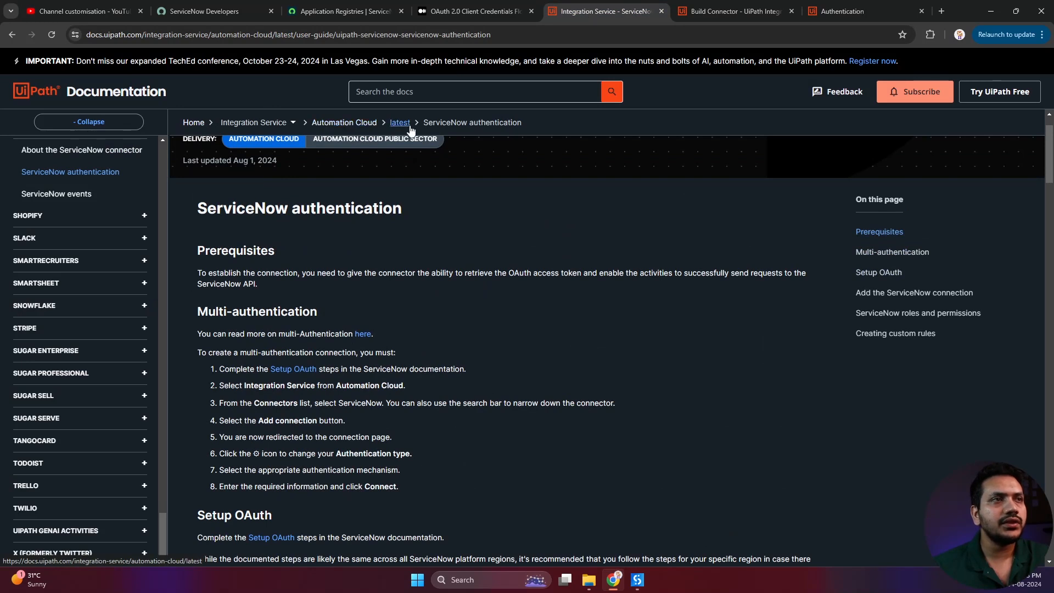
left_click_drag(522, 131, 424, 127)
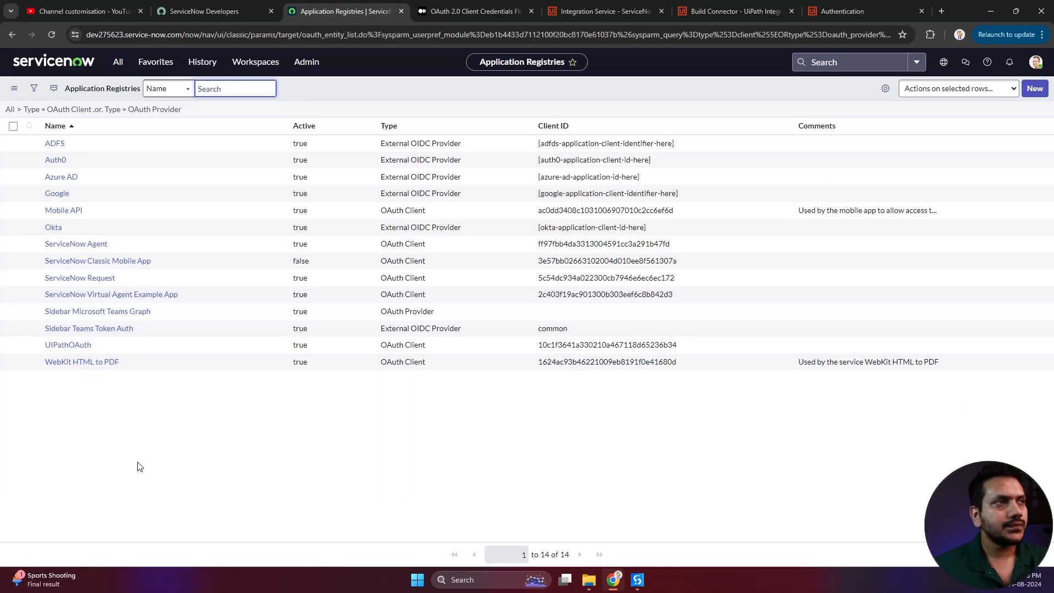
left_click(68, 456)
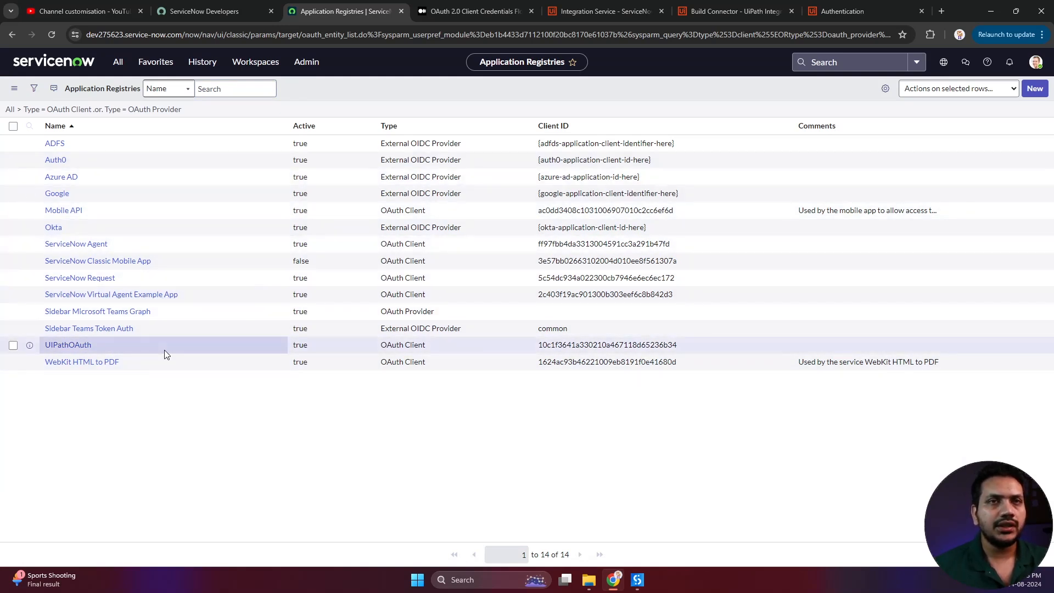
left_click(1035, 92)
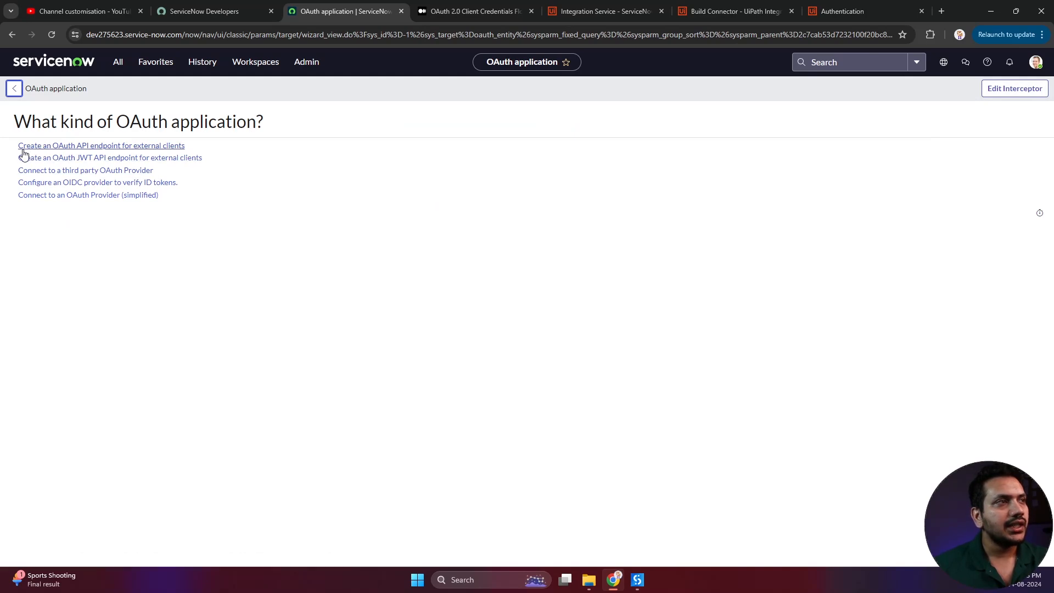
left_click(118, 146)
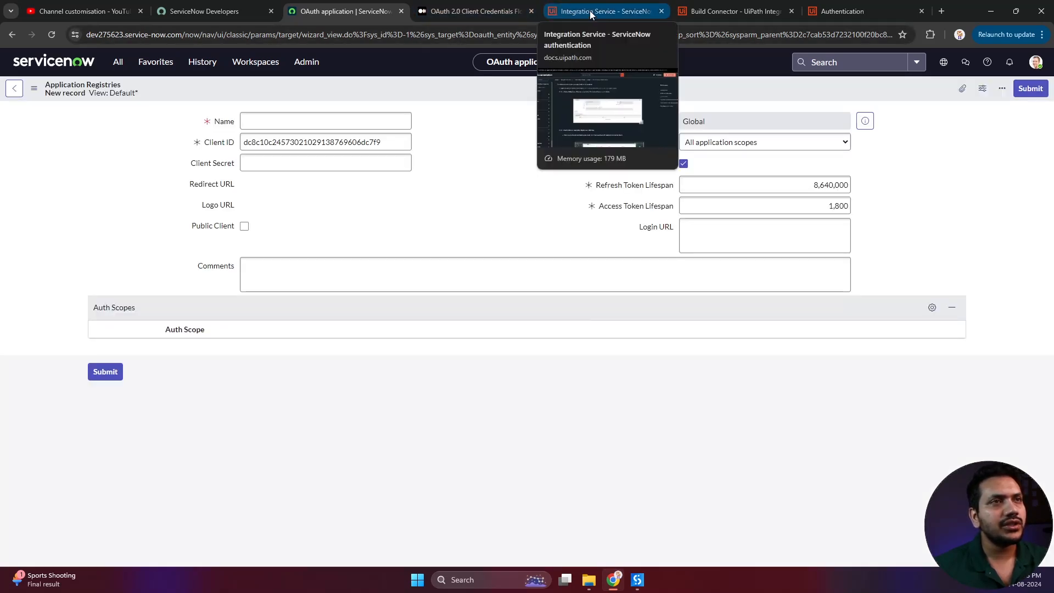
Check the OAuth setup instructions in the UiPath documentation and name the new application registry record uipathInteg
left_click(590, 10)
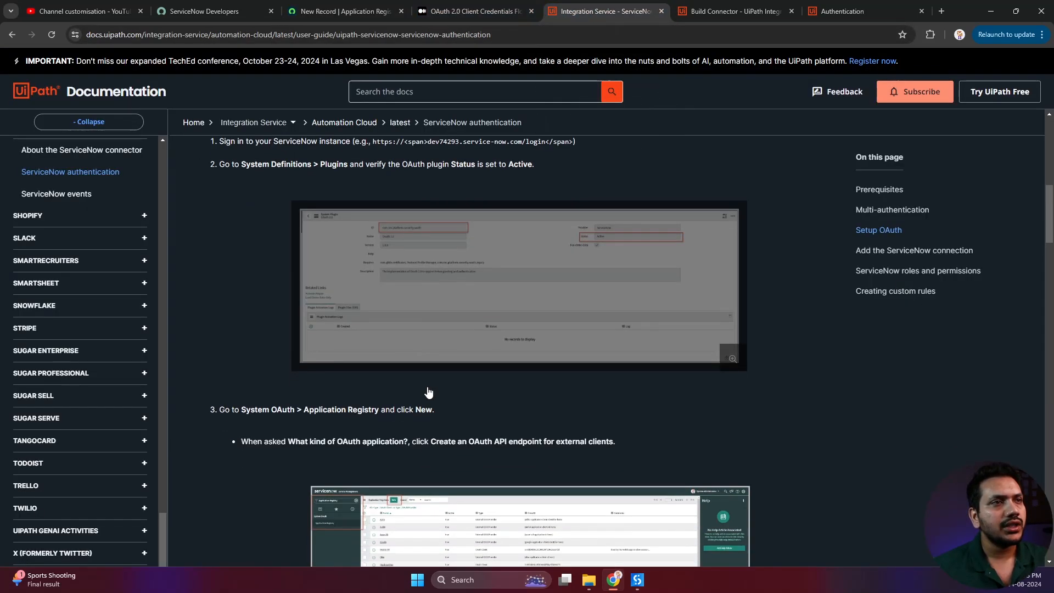
scroll(618, 310, "down", 3)
scroll(618, 310, "up", 1)
left_click_drag(619, 313, 435, 310)
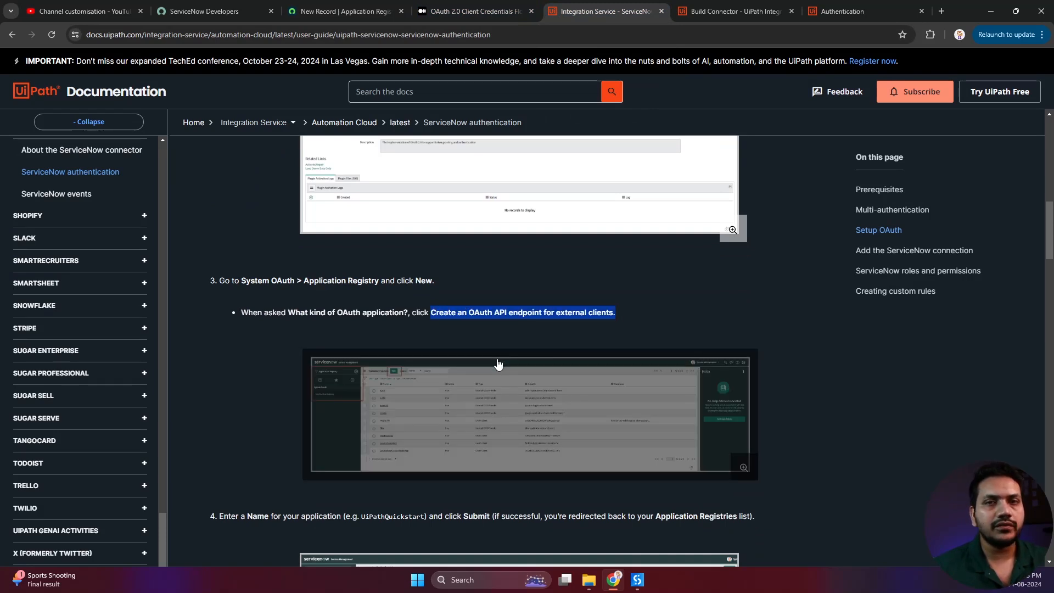
left_click(203, 12)
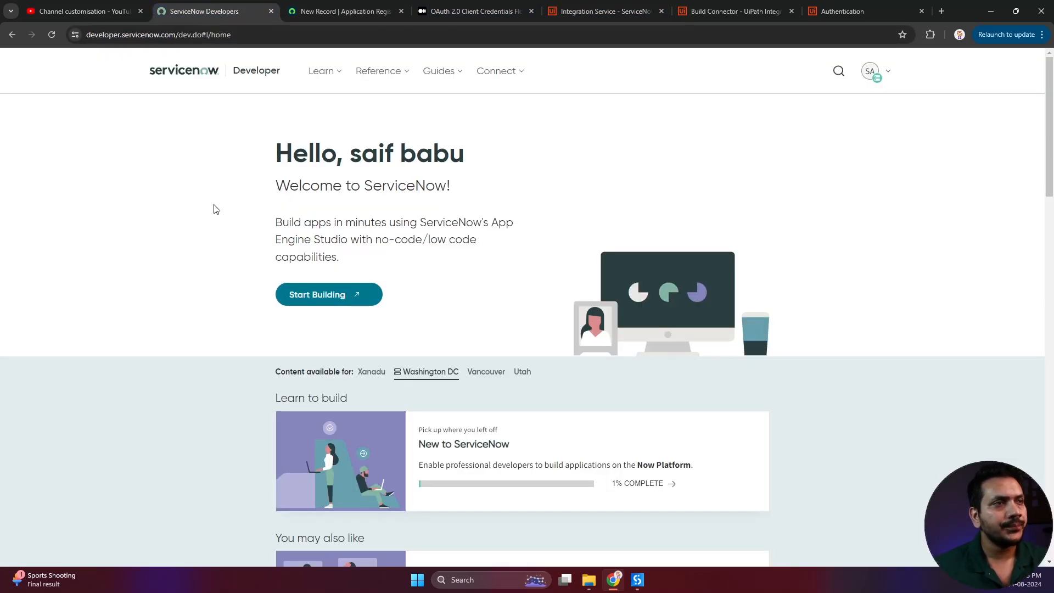
left_click(332, 12)
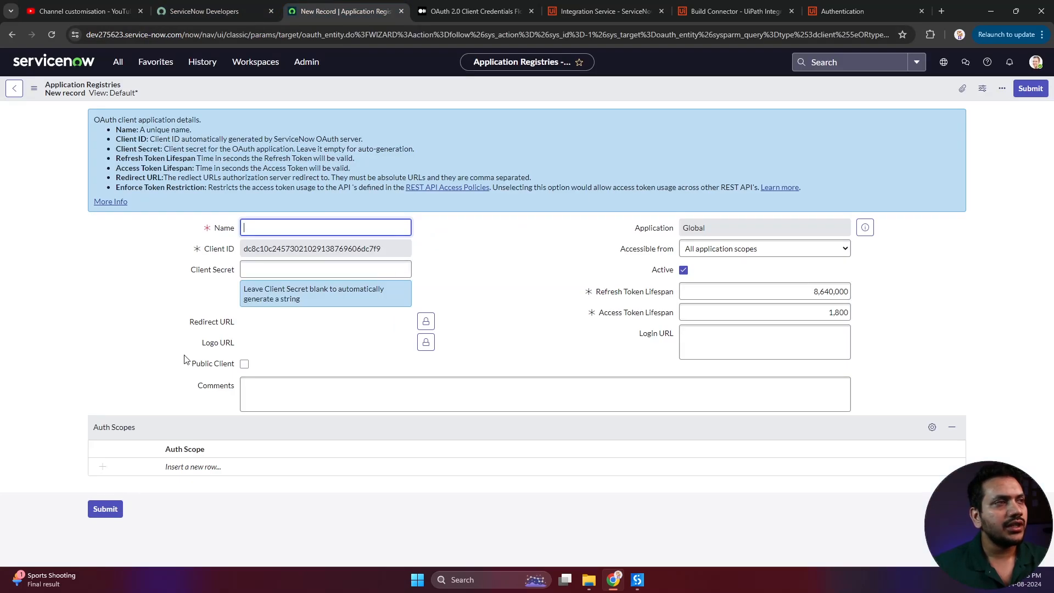
mouse_move(196, 321)
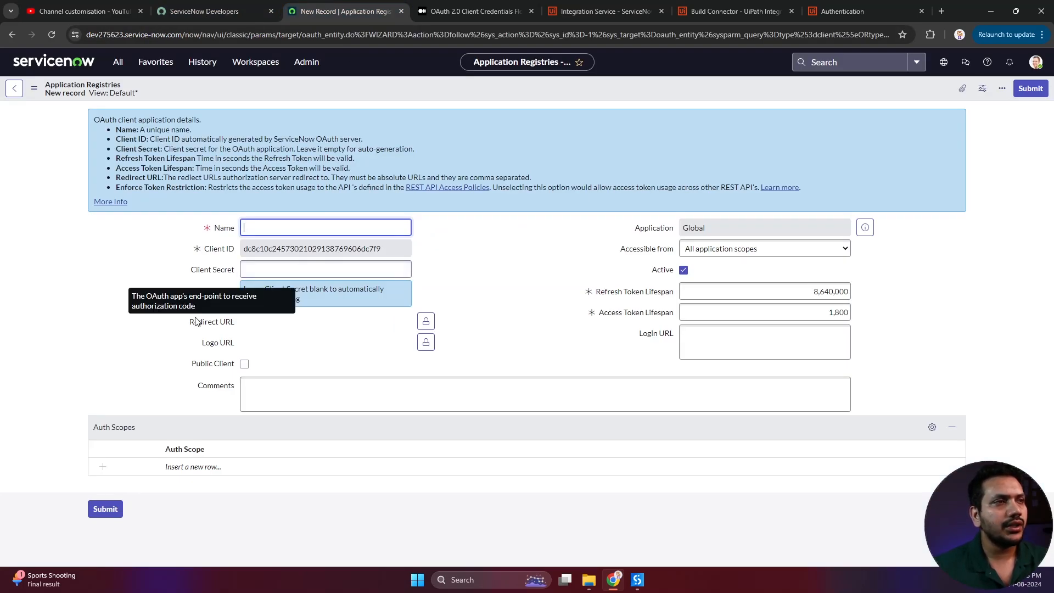
type("uipathInteg")
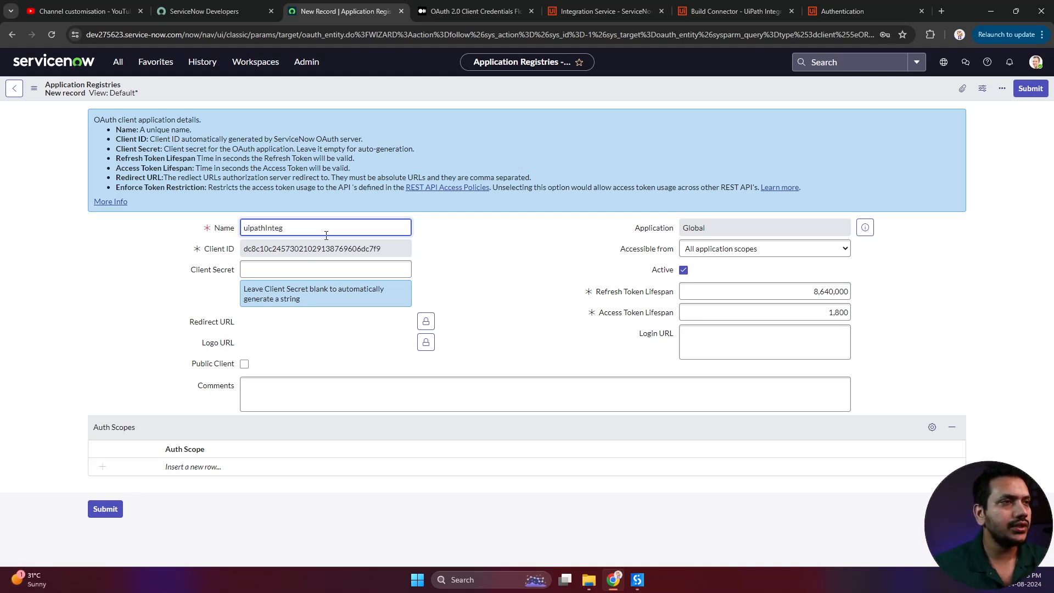
key("Tab")
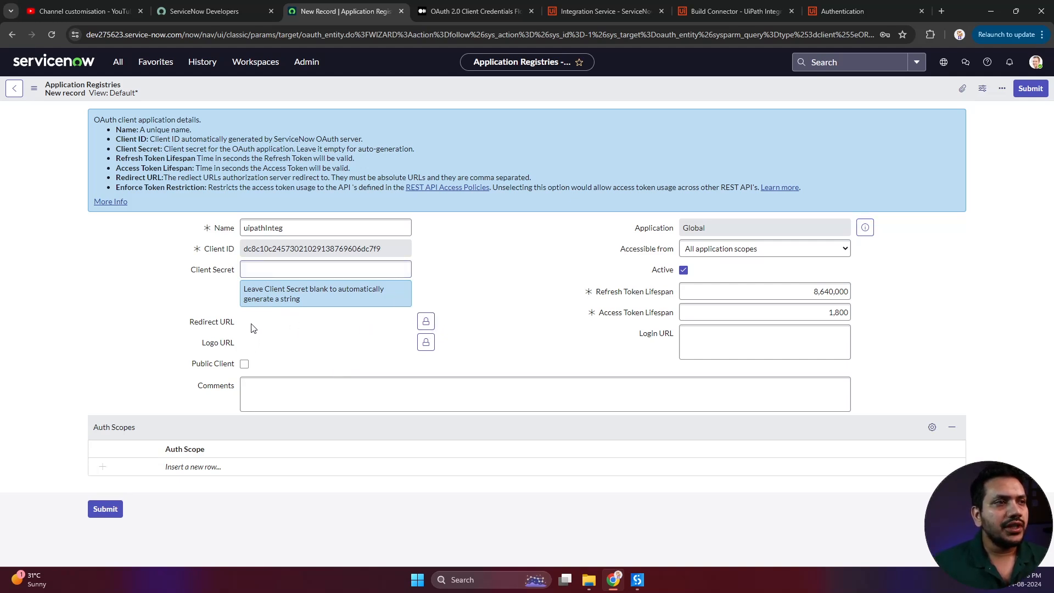
left_click(430, 325)
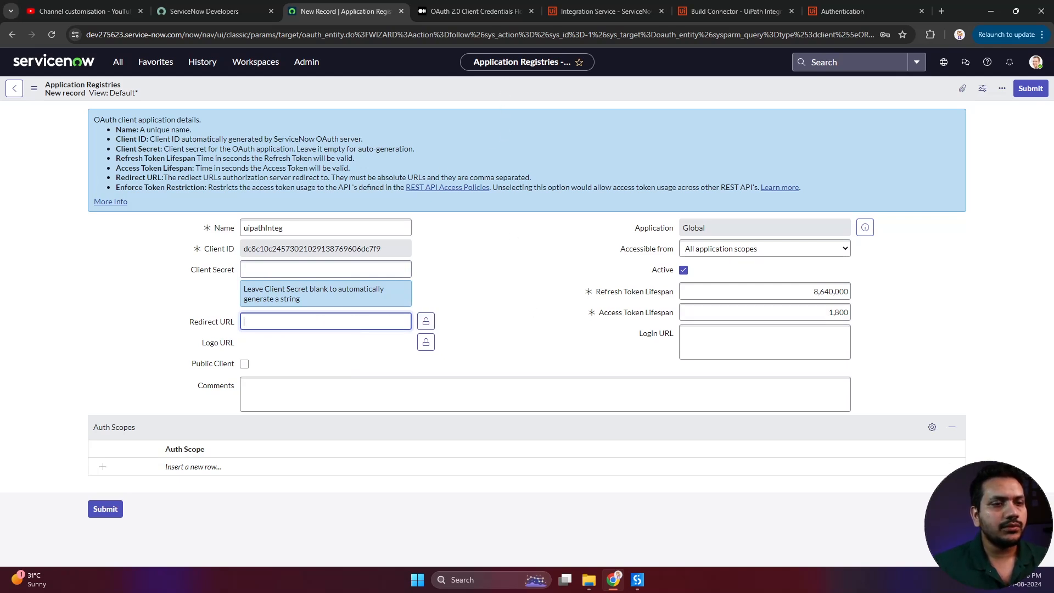
left_click(475, 11)
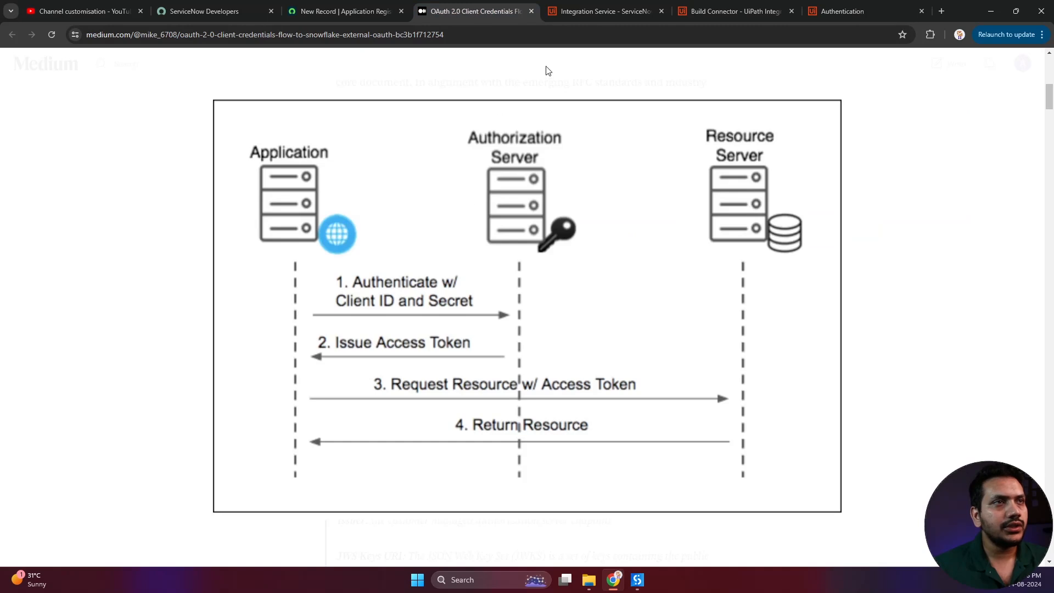
left_click(597, 11)
scroll(459, 343, "down", 5)
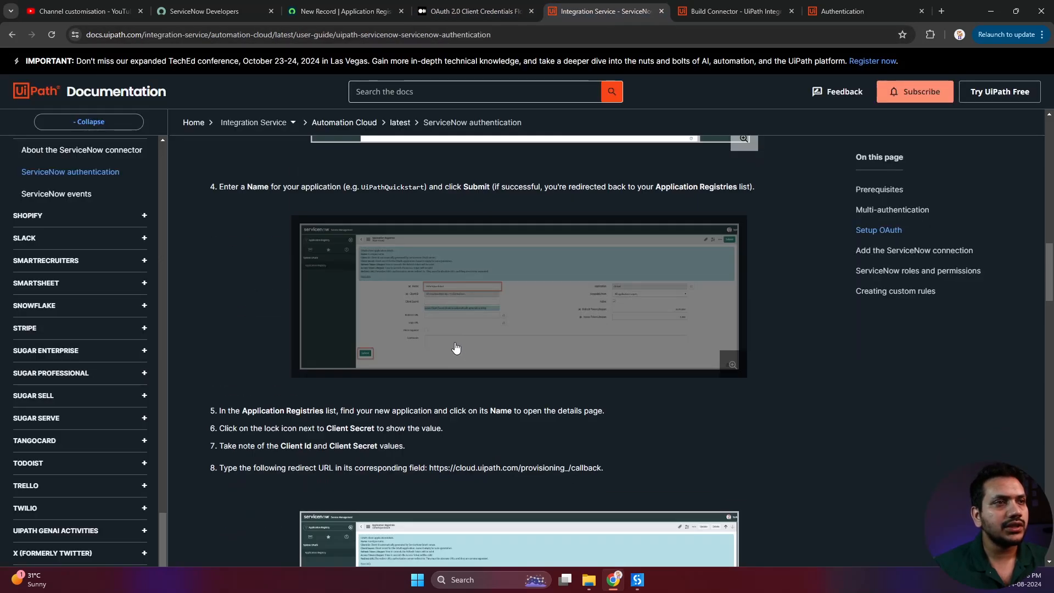
scroll(440, 366, "down", 5)
left_click_drag(430, 194, 590, 193)
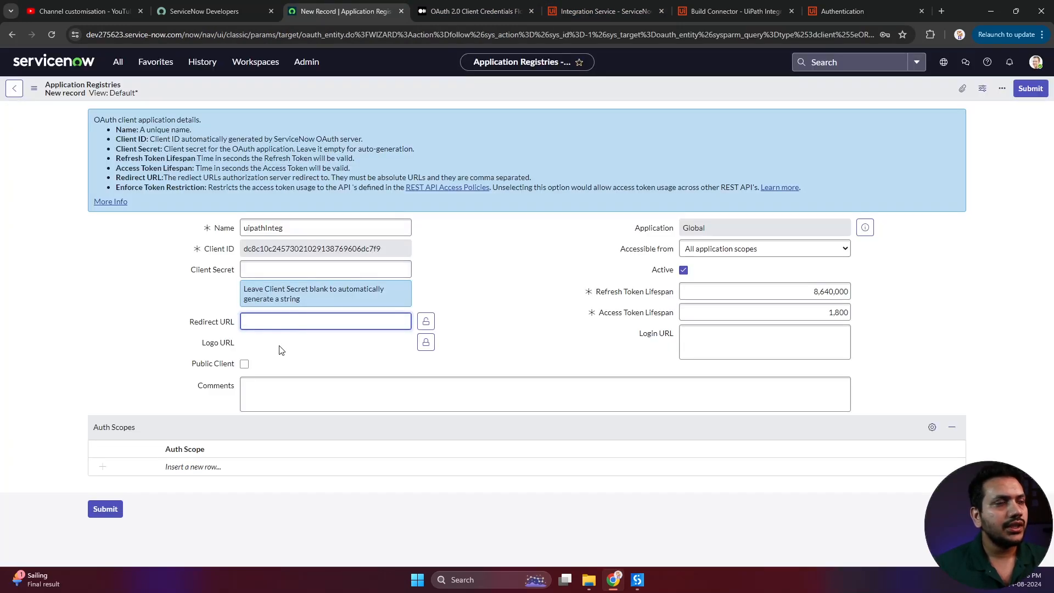
type("https://cloud.uipath.com/provisioning_/callback")
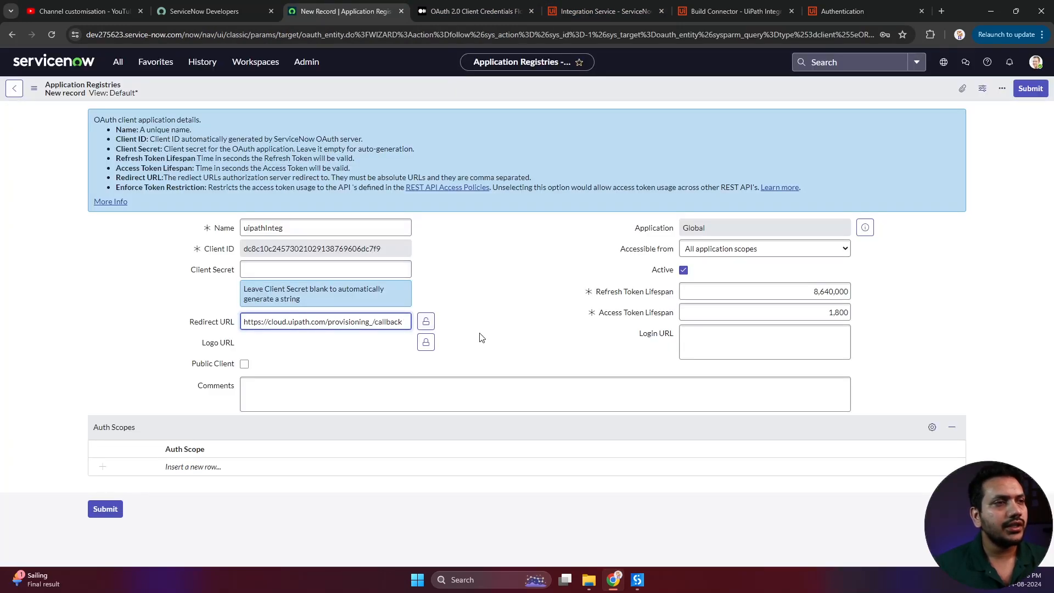
left_click(506, 321)
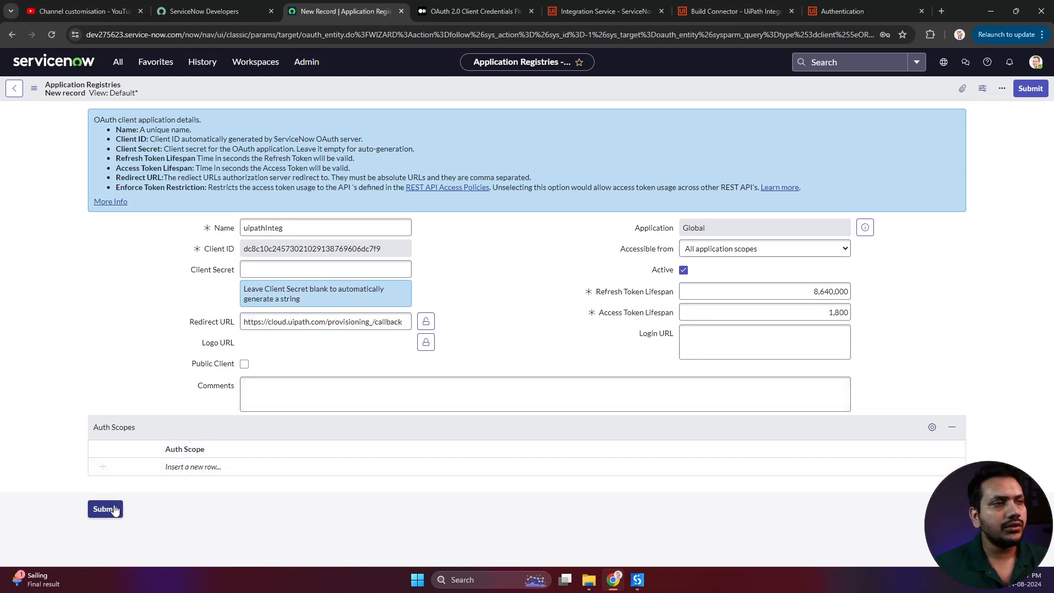
Submit the new application registry, then reveal the client secret in the uipathInteg record
left_click(106, 509)
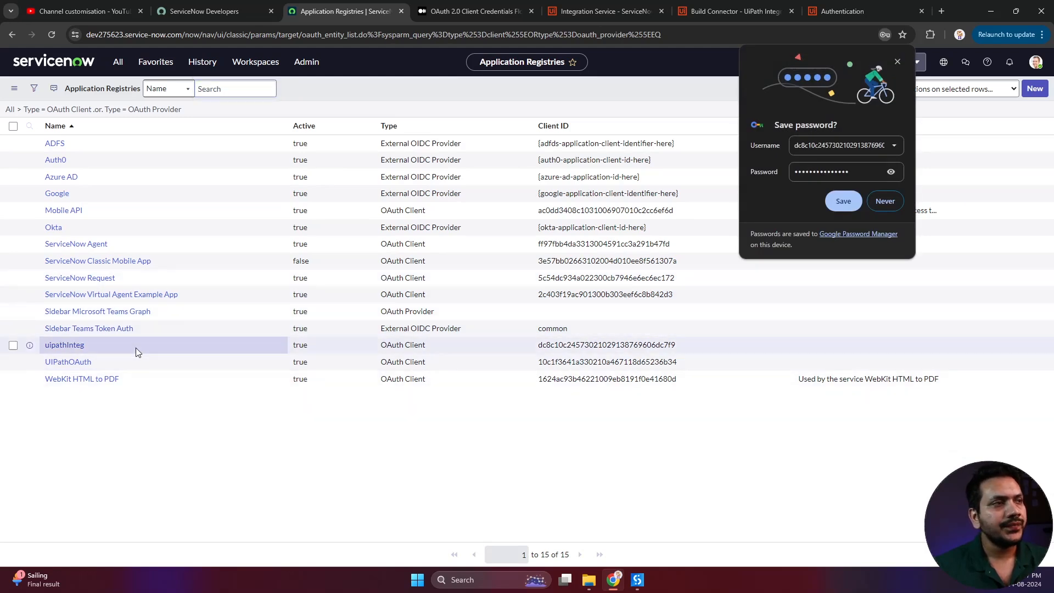
left_click(62, 345)
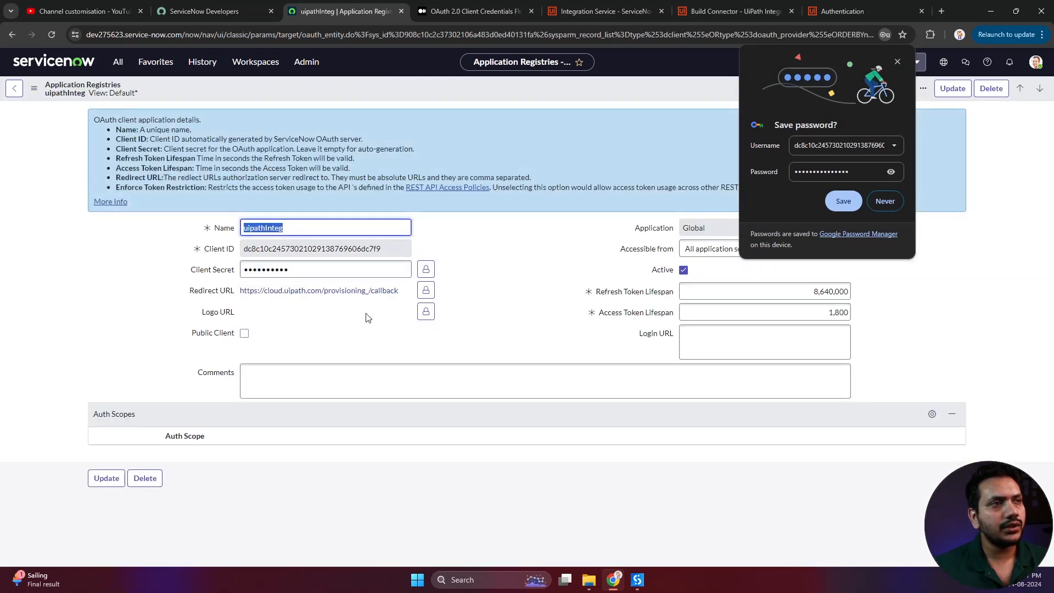
left_click(501, 249)
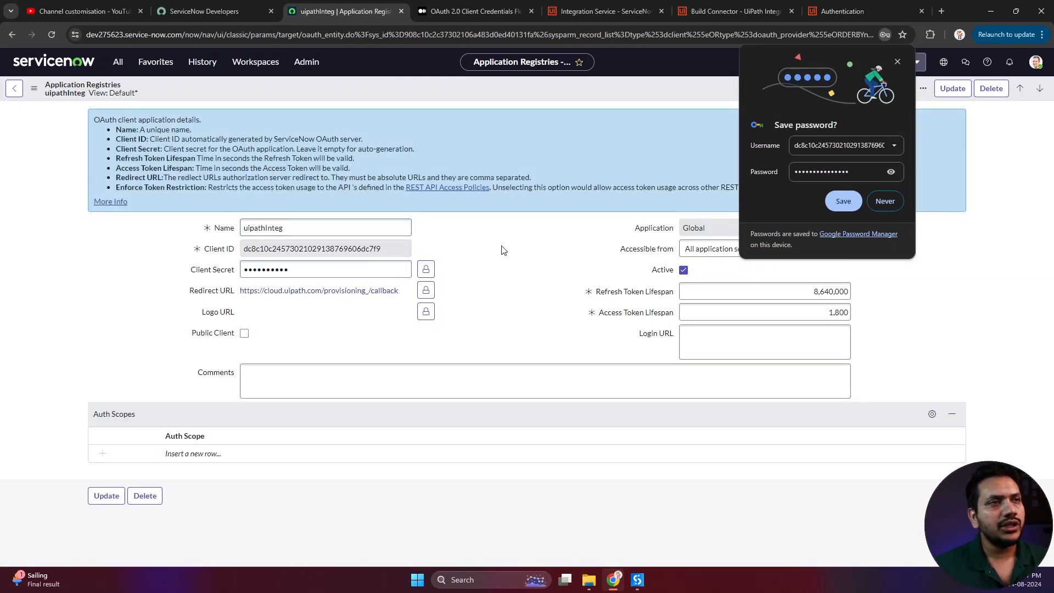
left_click(425, 269)
left_click(492, 290)
left_click(898, 61)
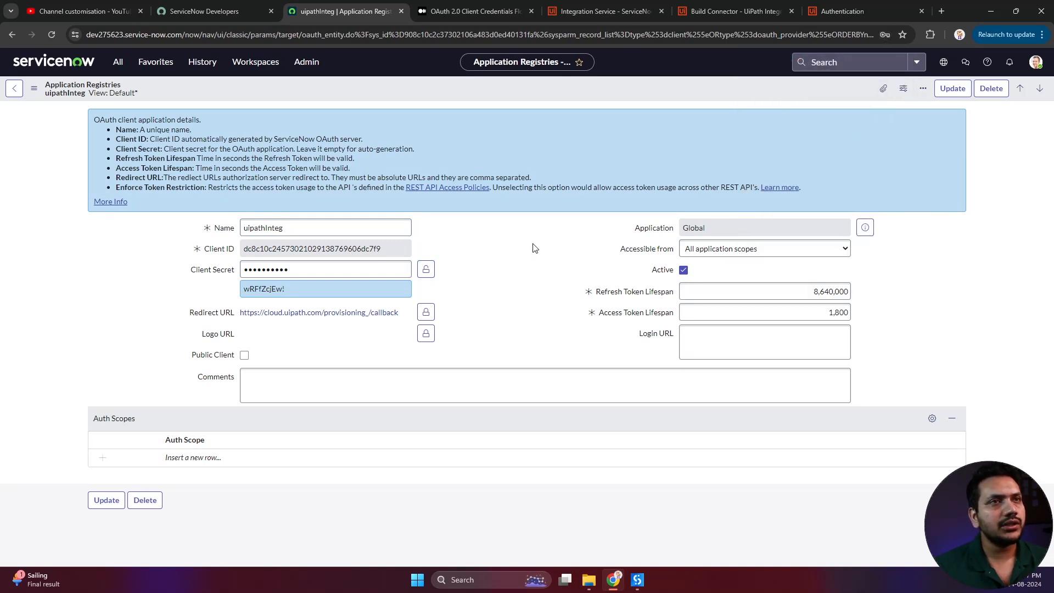
Close the old UiPath authentication page and start a new connection to ServiceNow from the connector's connections
left_click(824, 18)
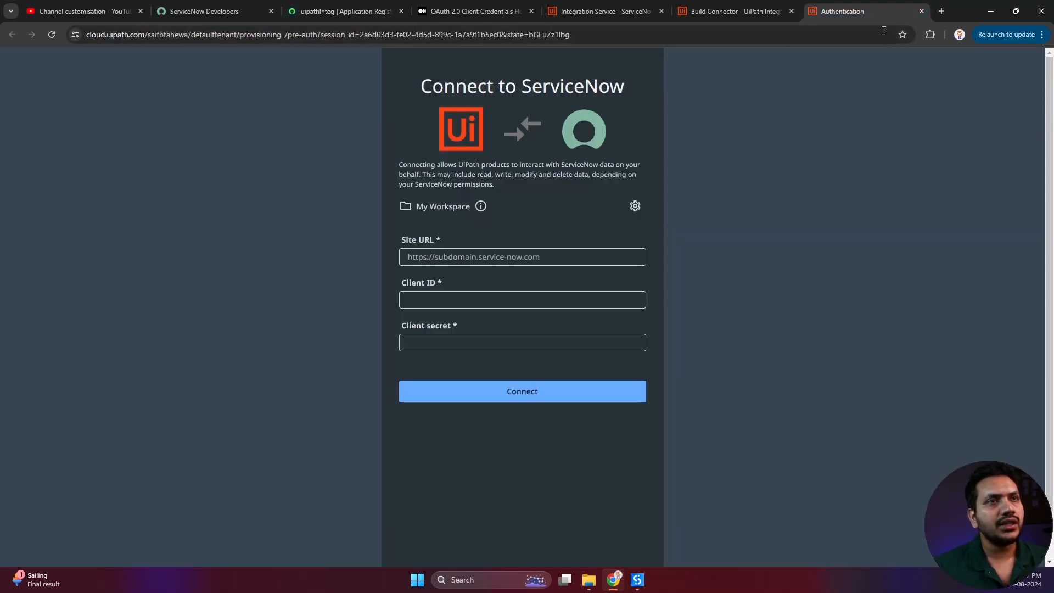
left_click(922, 11)
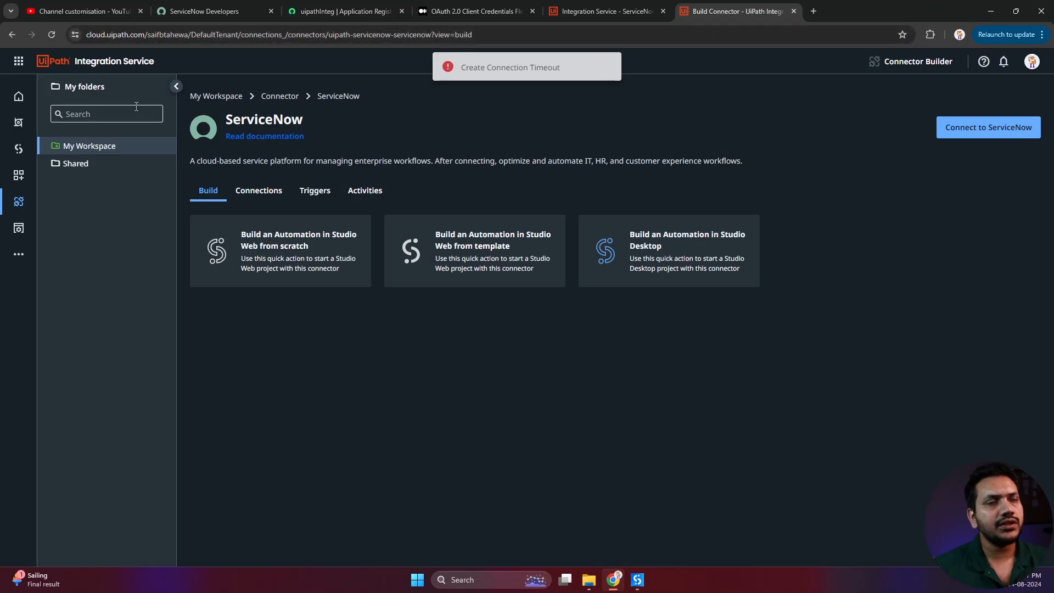
left_click(53, 34)
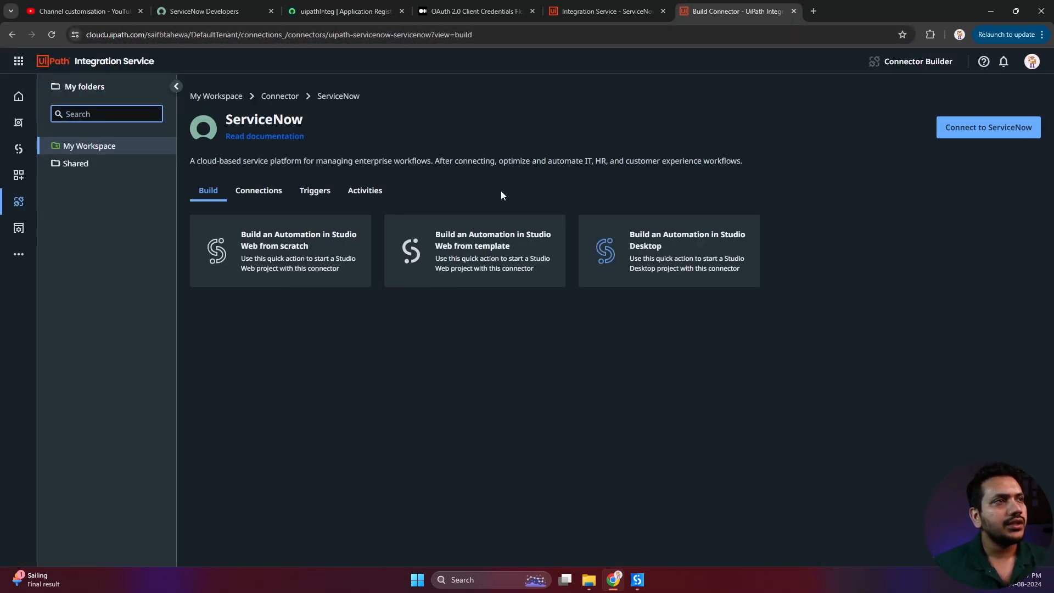
left_click(272, 190)
left_click(987, 127)
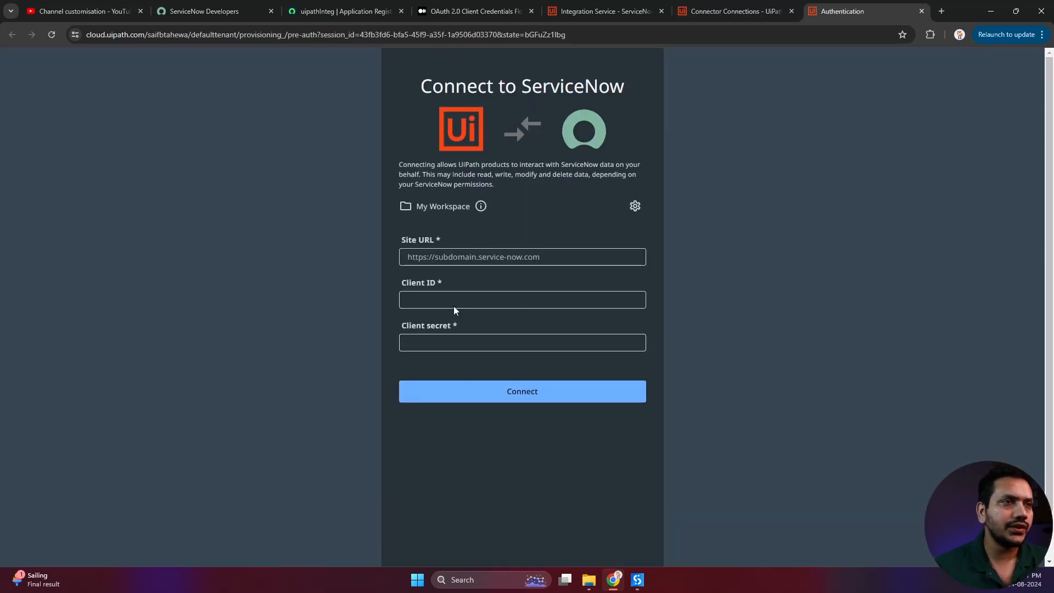
left_click(458, 262)
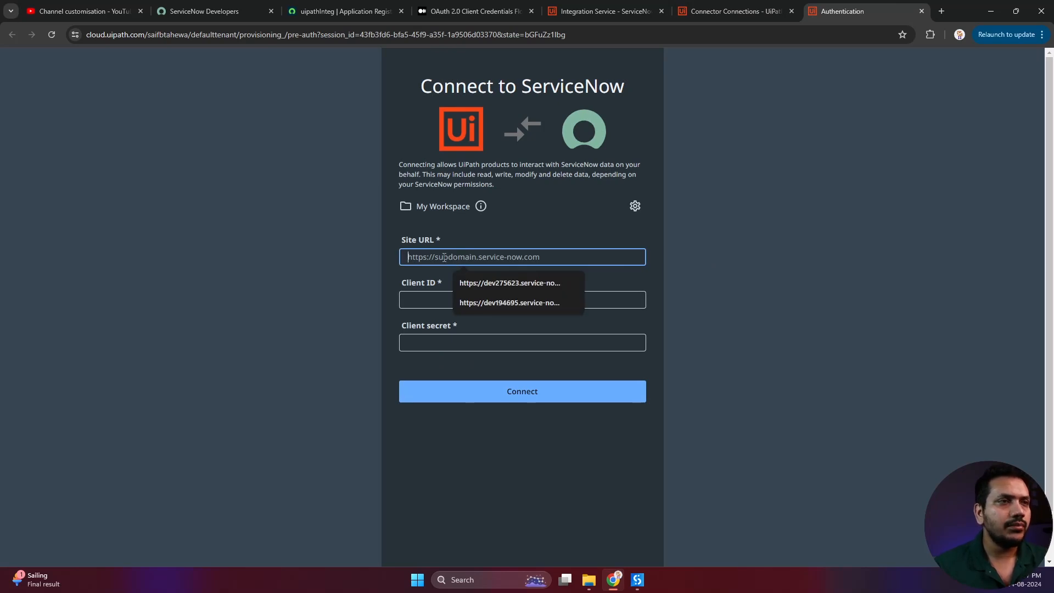
left_click(509, 282)
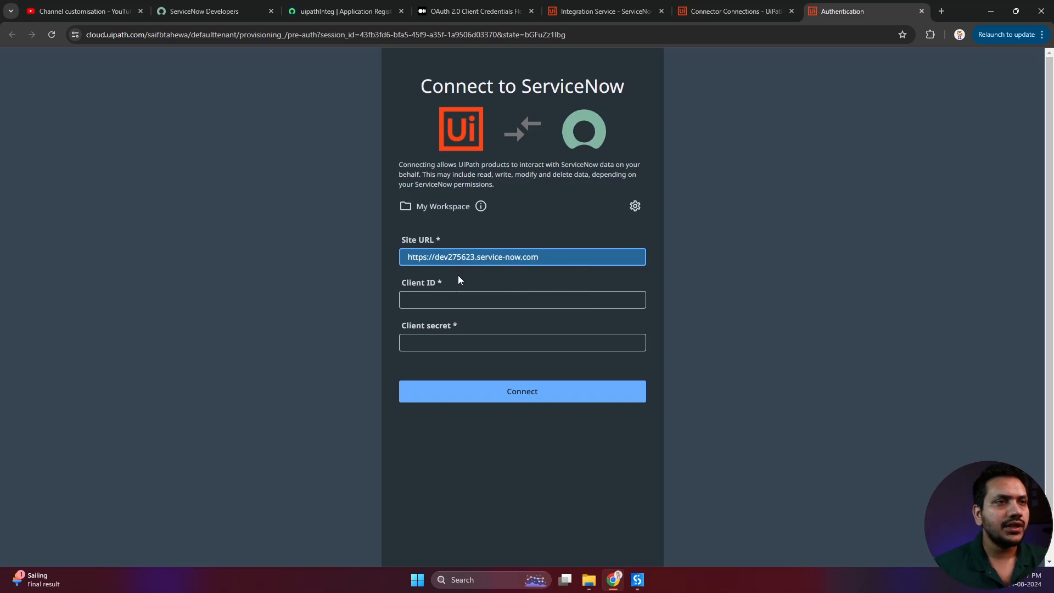
left_click(450, 302)
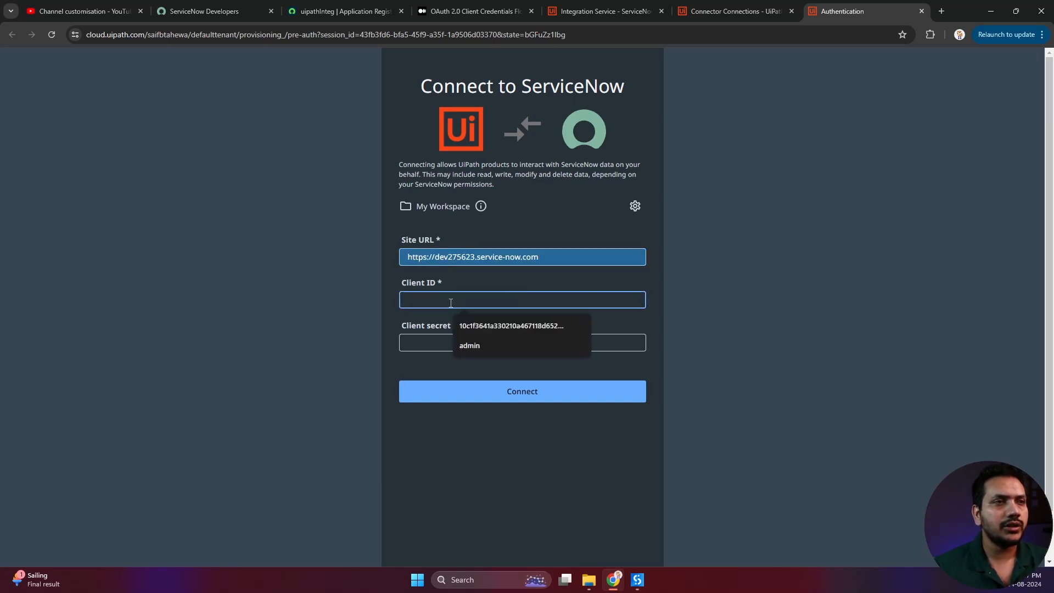
left_click(462, 10)
left_click(345, 11)
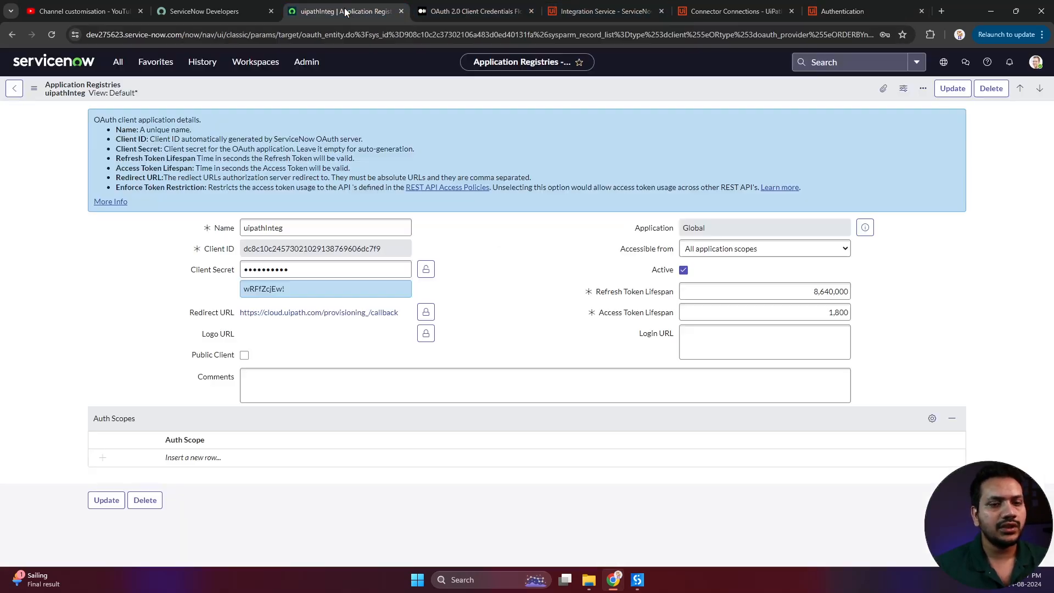
left_click_drag(384, 249, 234, 253)
left_click(860, 12)
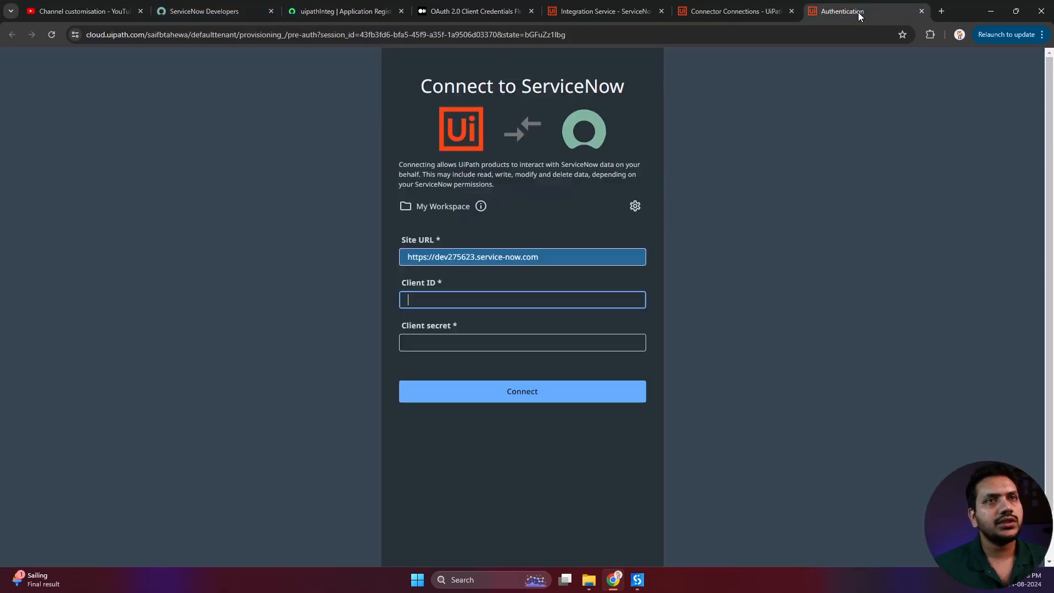
key("ctrl+v")
Copy the client secret from the uipathInteg record into the ServiceNow connection's client secret field and submit the connection
left_click(310, 12)
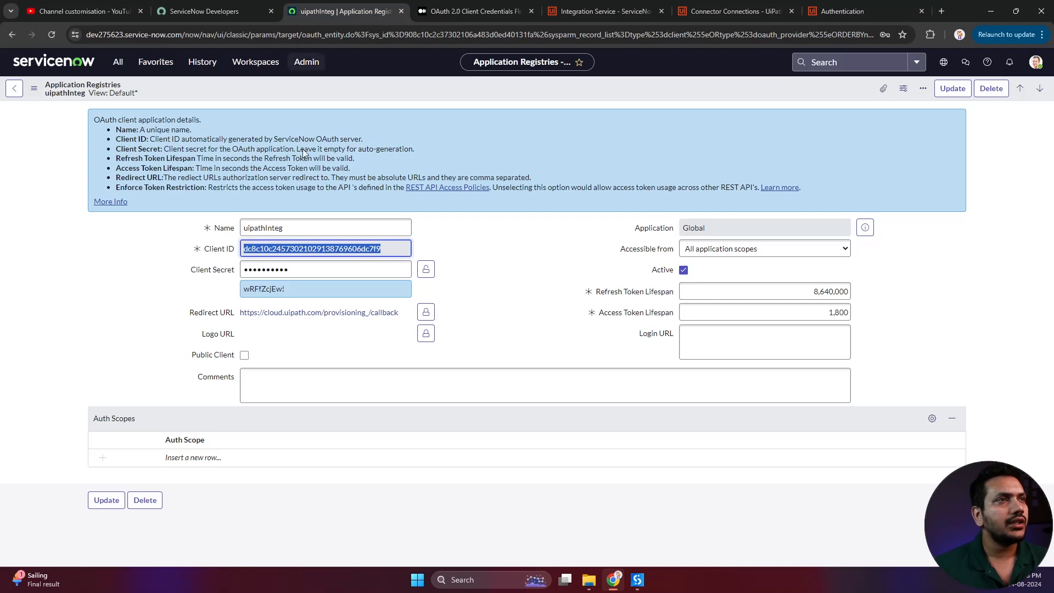
left_click_drag(298, 273, 245, 297)
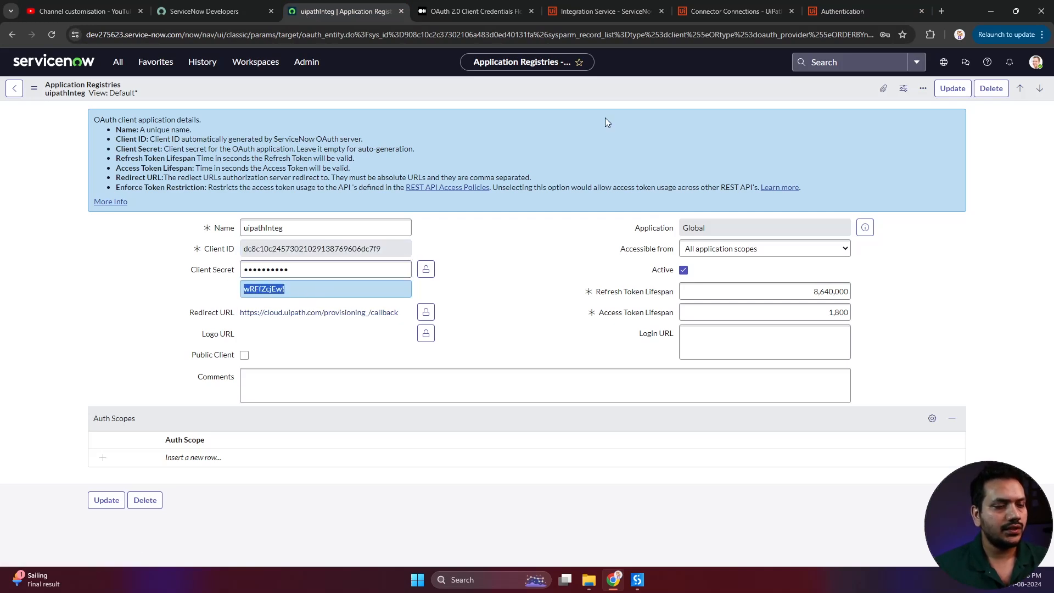
left_click(876, 9)
left_click(512, 338)
key("ctrl+v")
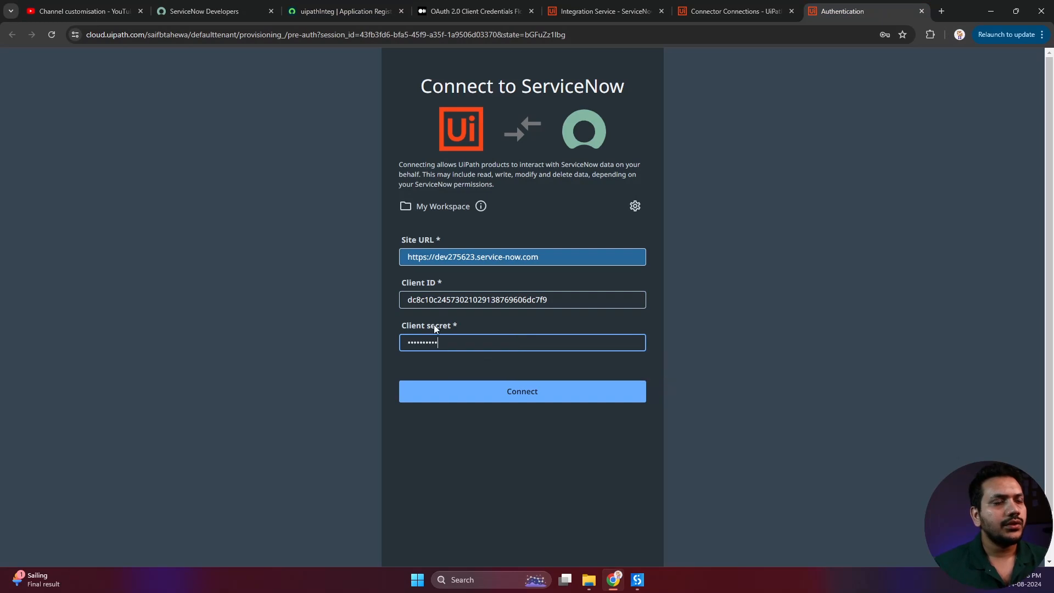
left_click(506, 389)
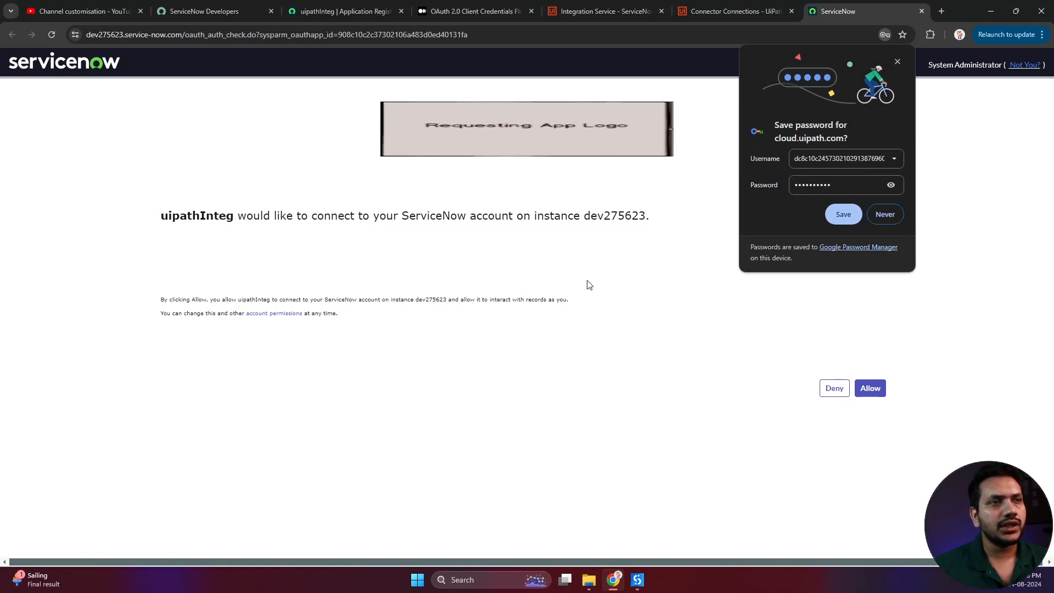
Dismiss the browser's offer to save the password and allow uipathInteg to connect to the ServiceNow account on dev275623
left_click(897, 58)
left_click_drag(686, 216, 216, 216)
left_click(912, 353)
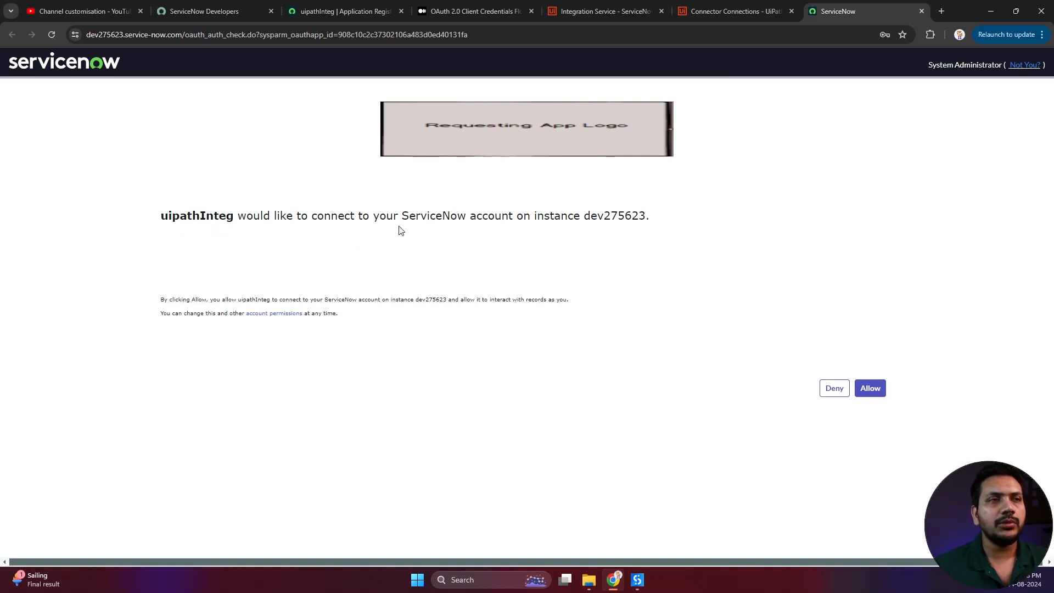
left_click_drag(397, 215, 456, 216)
left_click(557, 273)
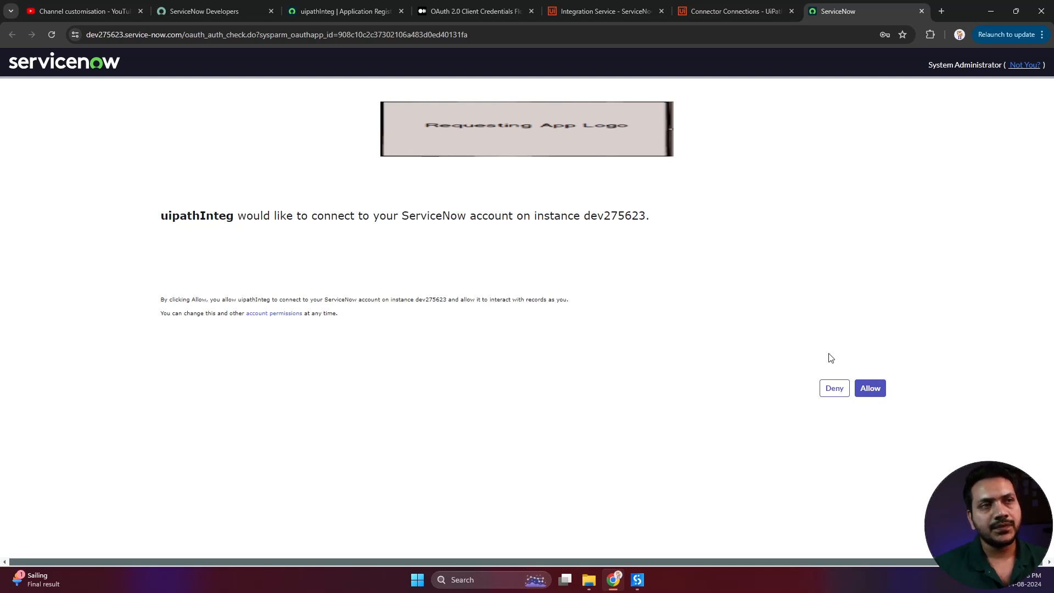
left_click(878, 390)
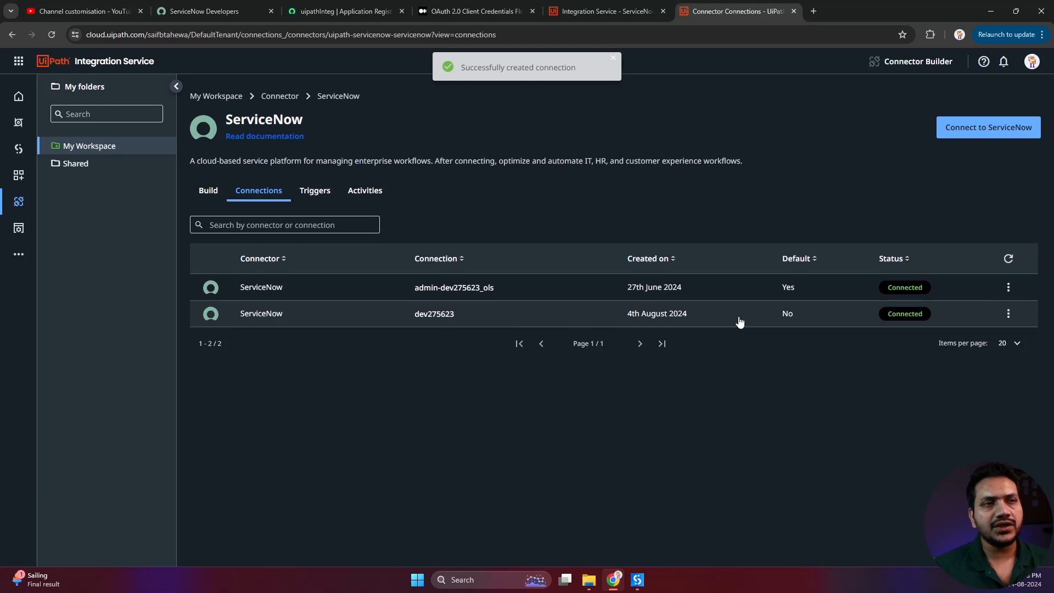
Rename the newly created dev275623 ServiceNow connection as dev275623_oauth
left_click_drag(624, 314, 687, 318)
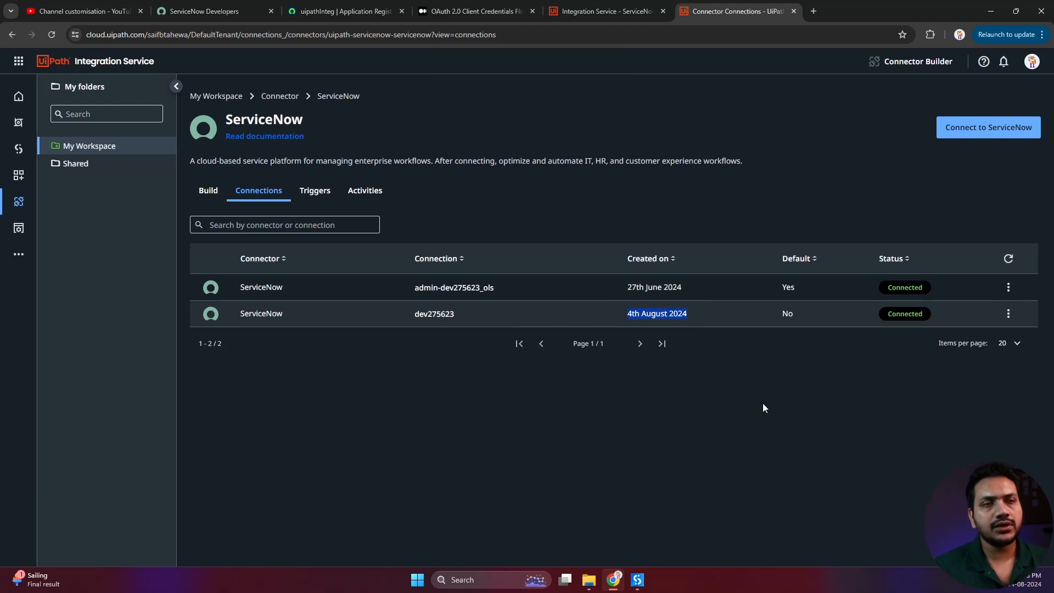
left_click(1008, 320)
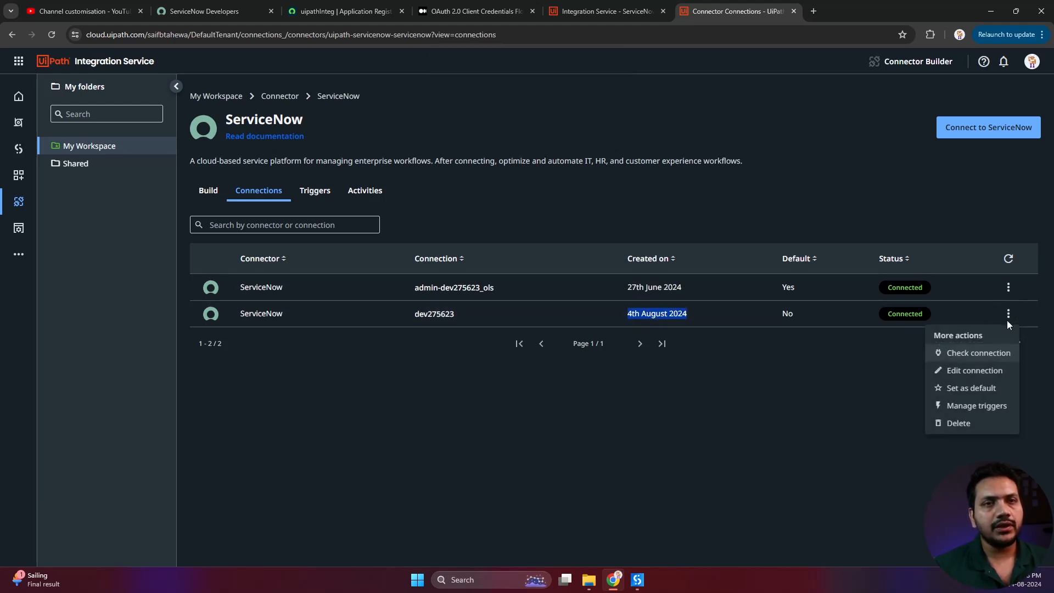
left_click(390, 373)
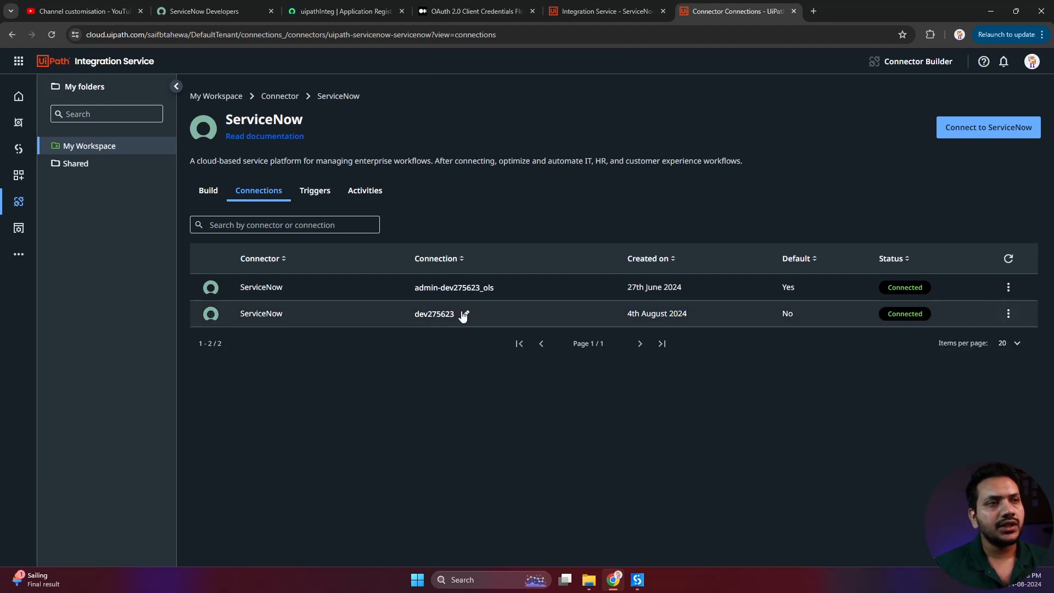
left_click(467, 314)
type("_")
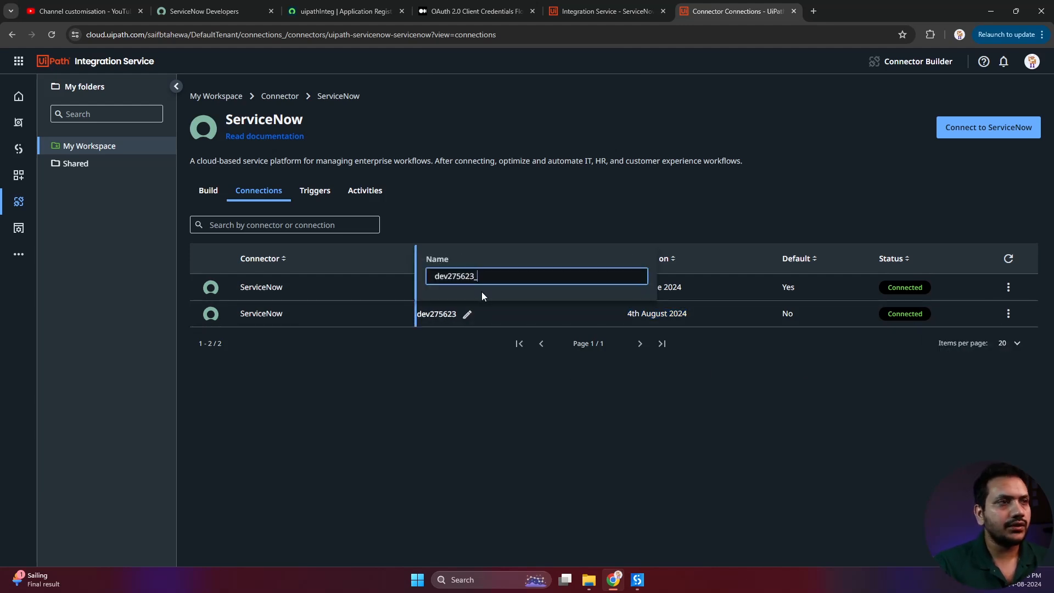
type("oauth")
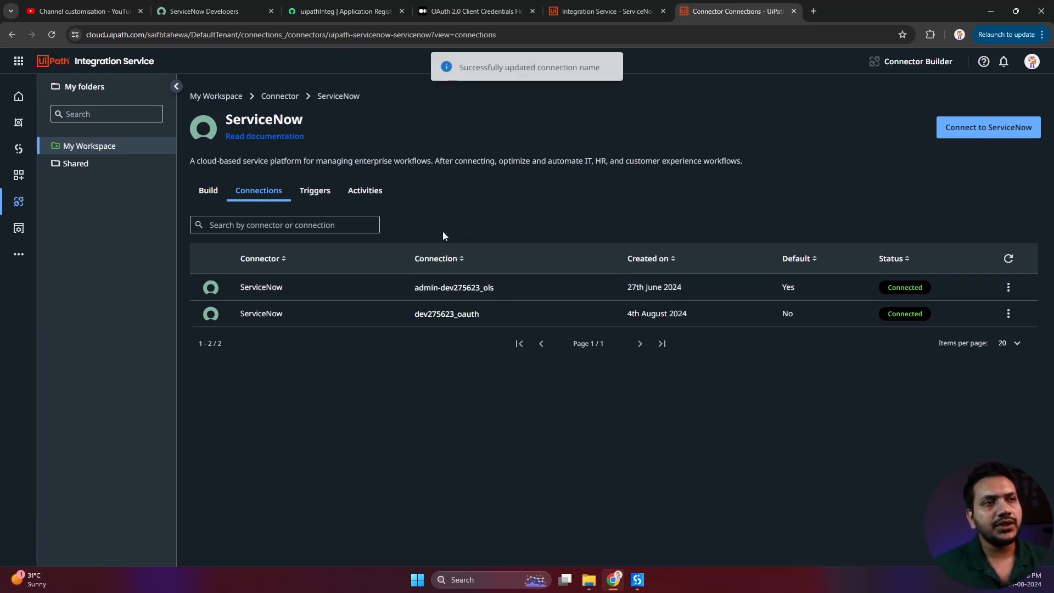
Start another connection to ServiceNow and change its authentication type to Basic
left_click(972, 123)
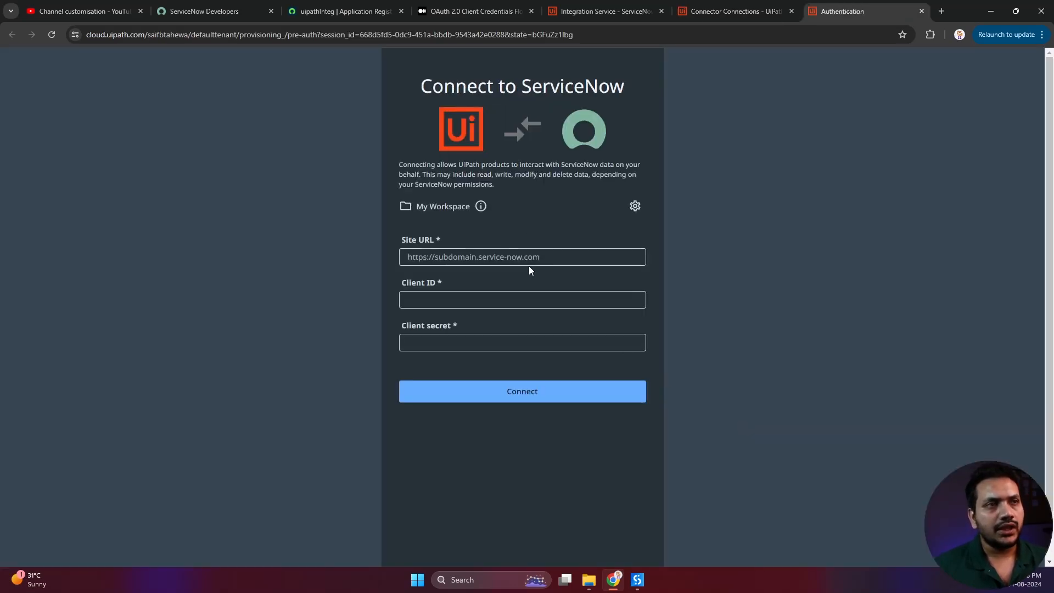
left_click(527, 260)
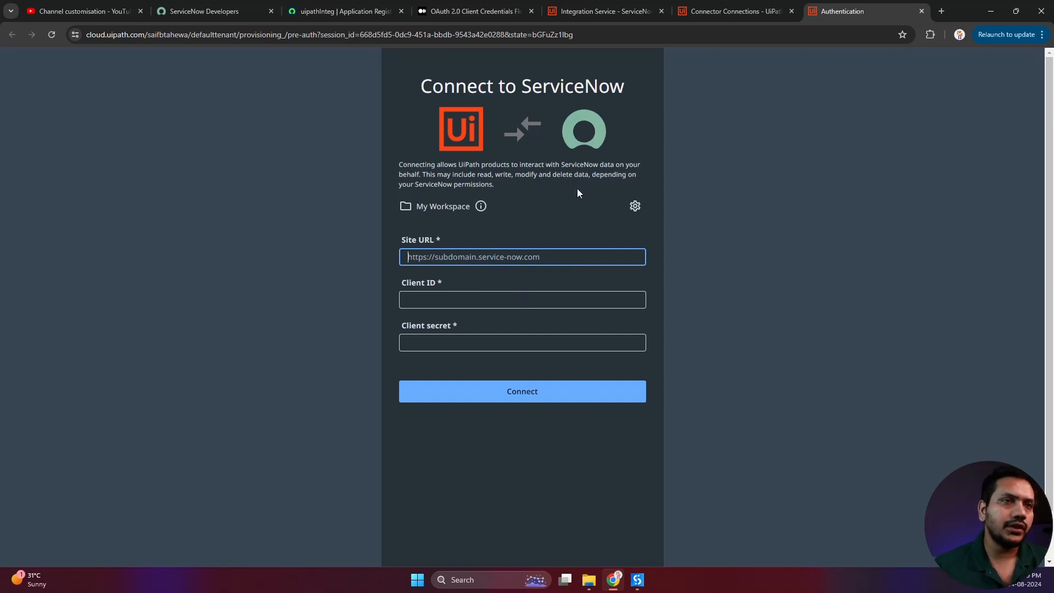
left_click(633, 208)
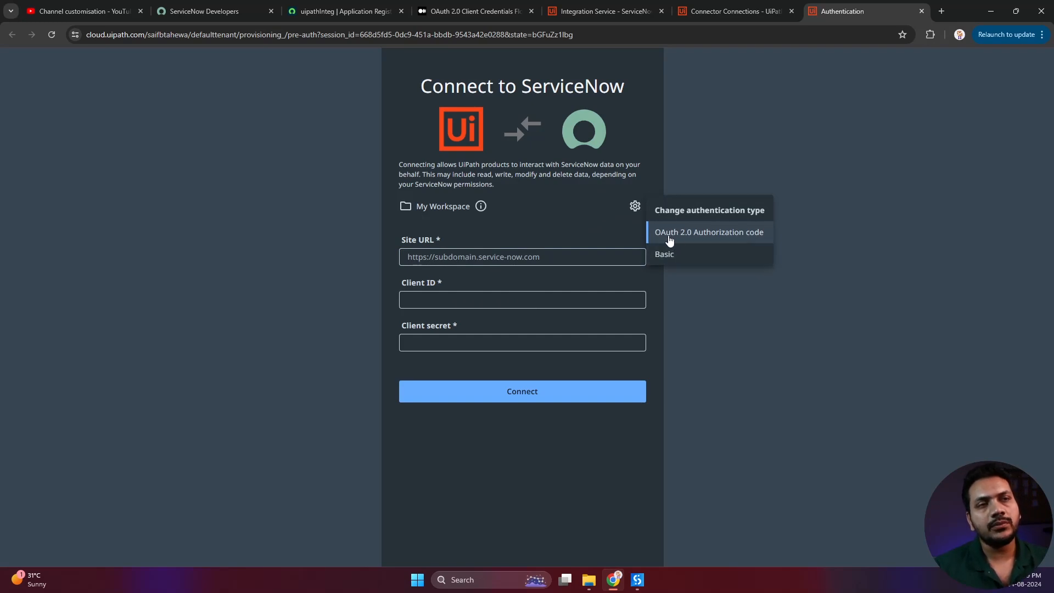
left_click(682, 255)
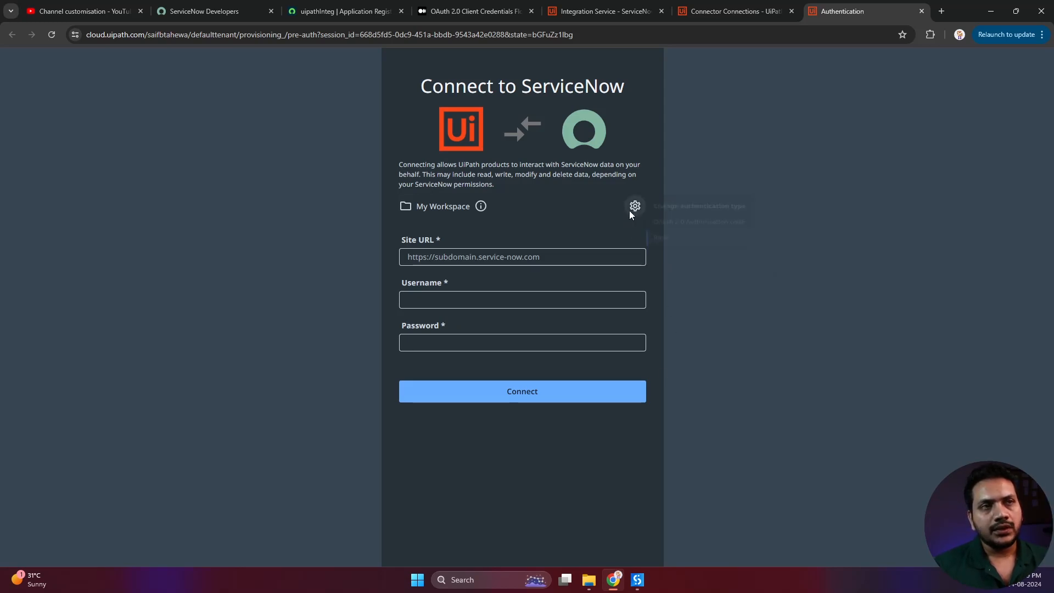
left_click(634, 207)
left_click(591, 227)
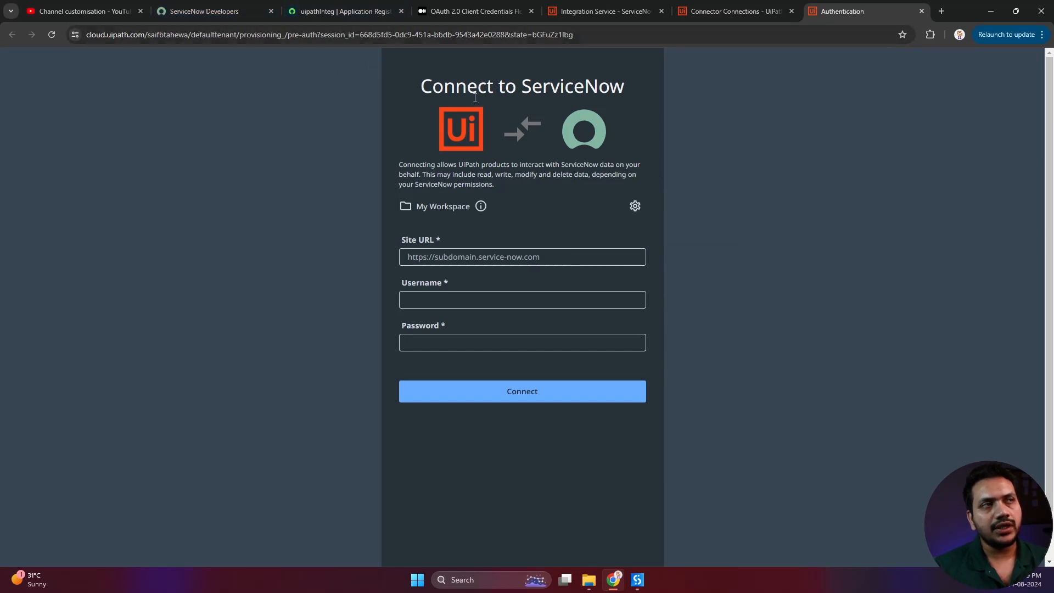
left_click(635, 207)
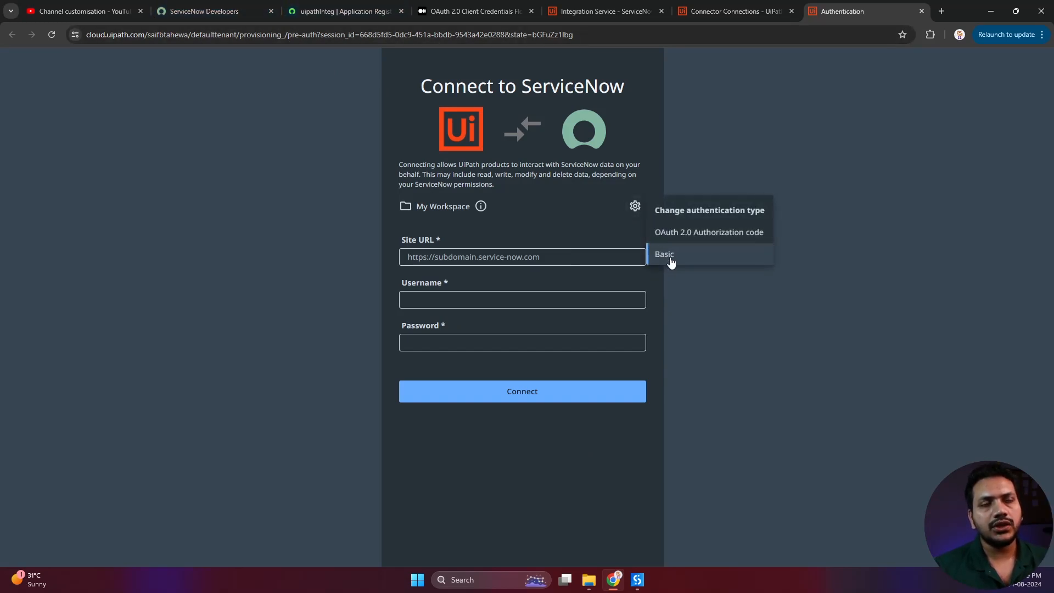
left_click(669, 258)
left_click(538, 259)
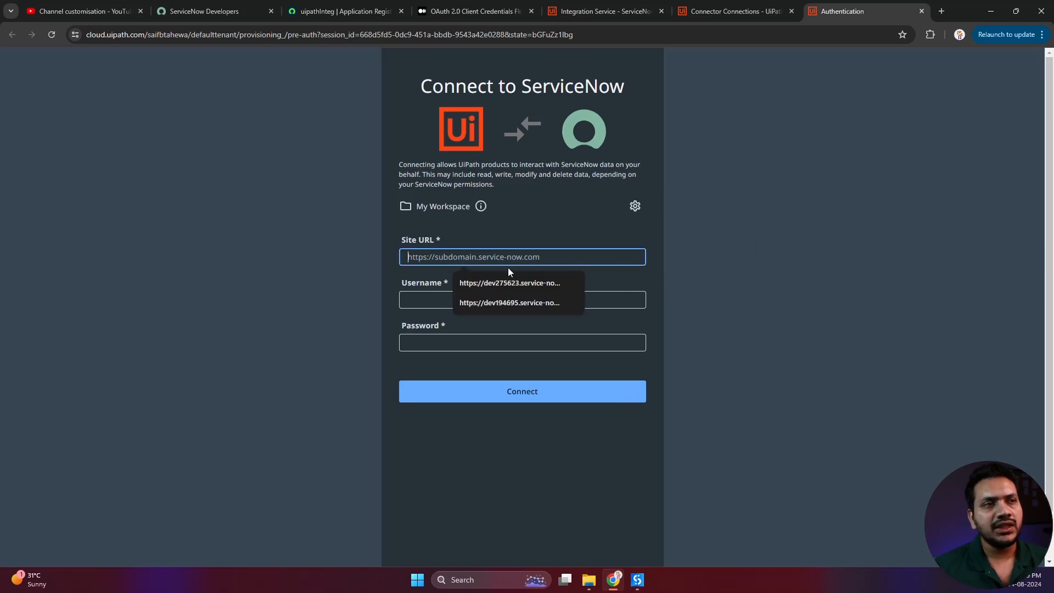
left_click(504, 284)
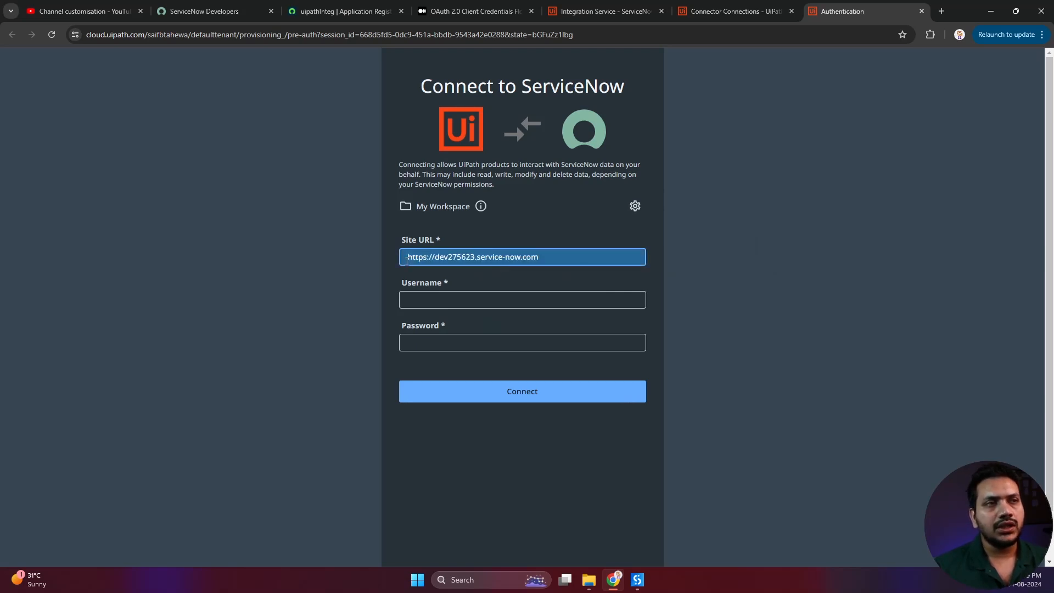
left_click(461, 298)
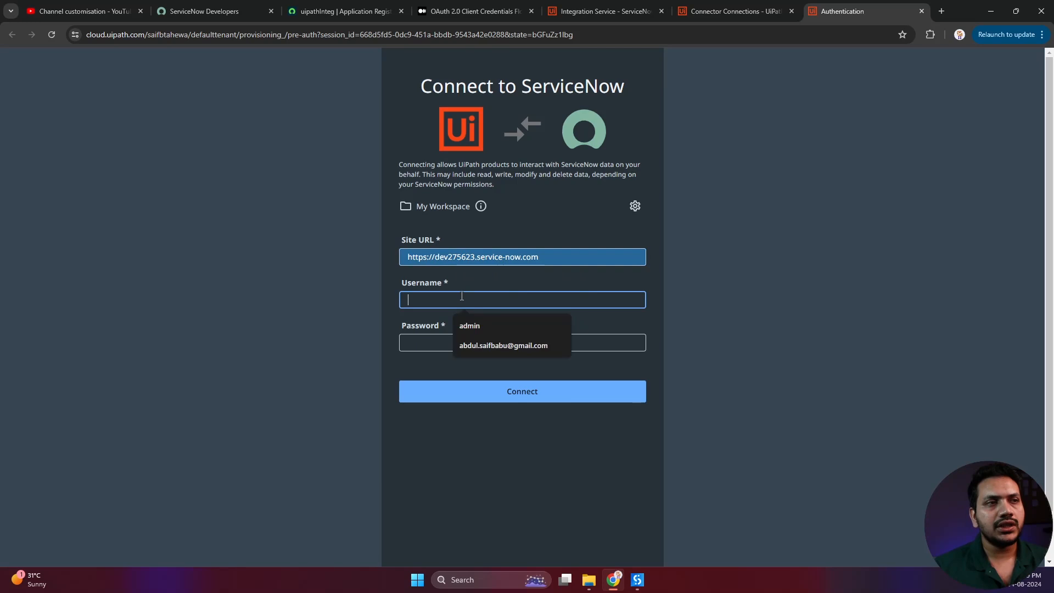
left_click(476, 325)
Copy the instance password from the ServiceNow developer site's instance credentials into the connection's password field and submit the connection
left_click(451, 344)
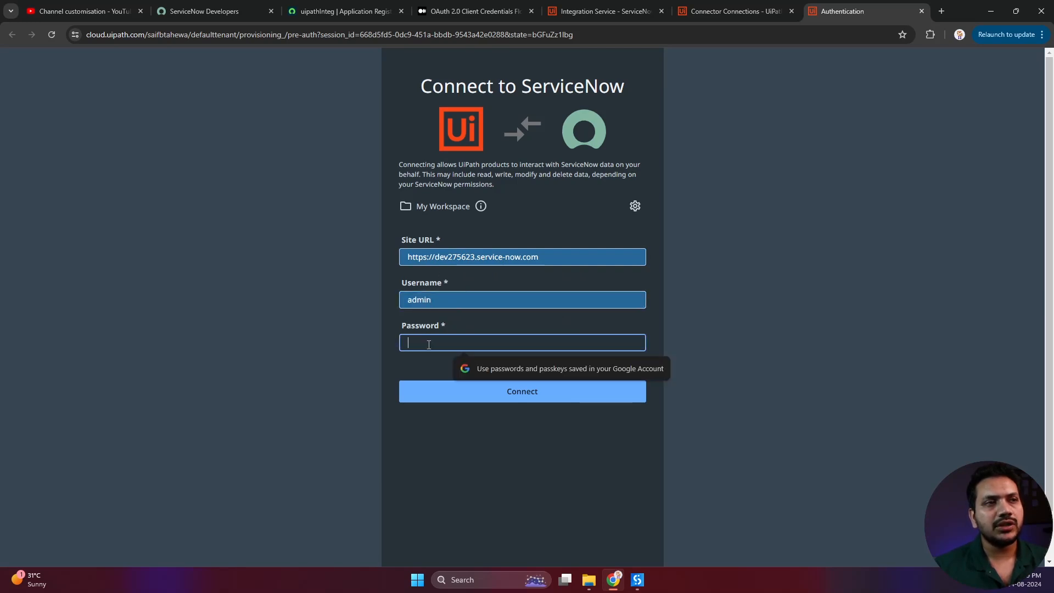
left_click(219, 12)
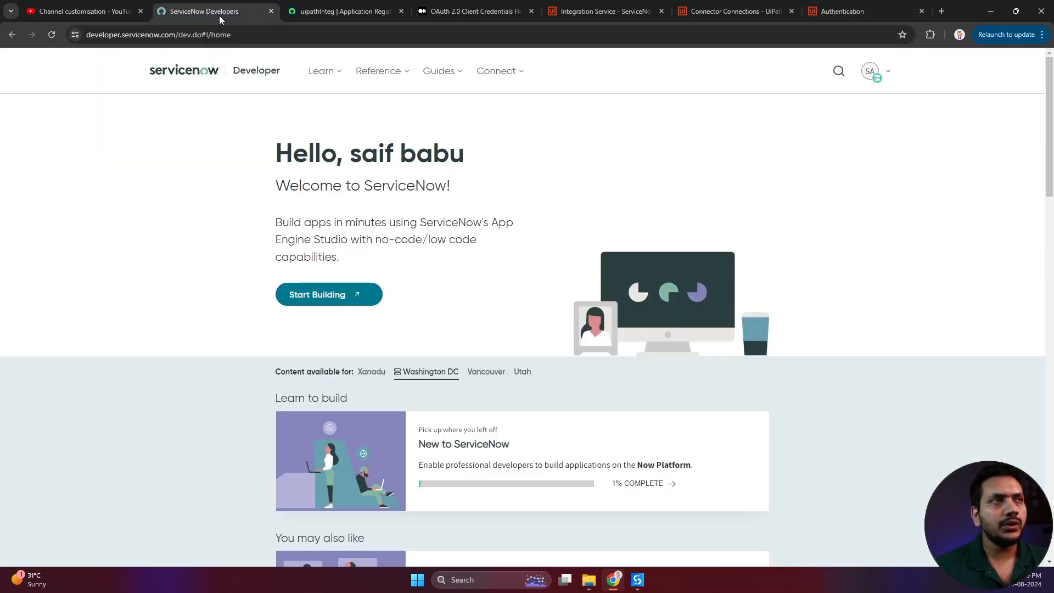
left_click(877, 74)
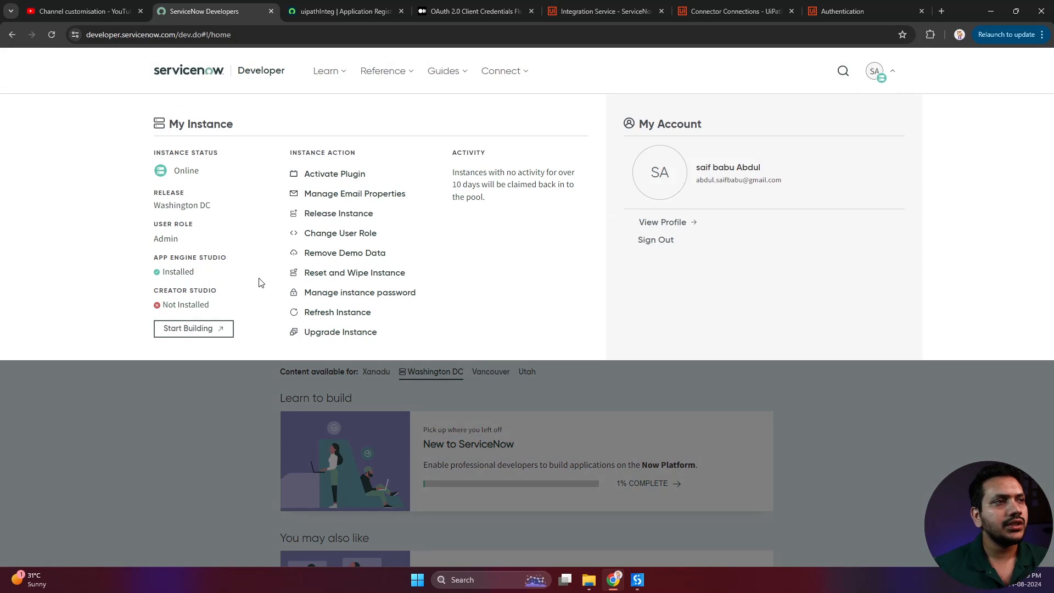
left_click(349, 298)
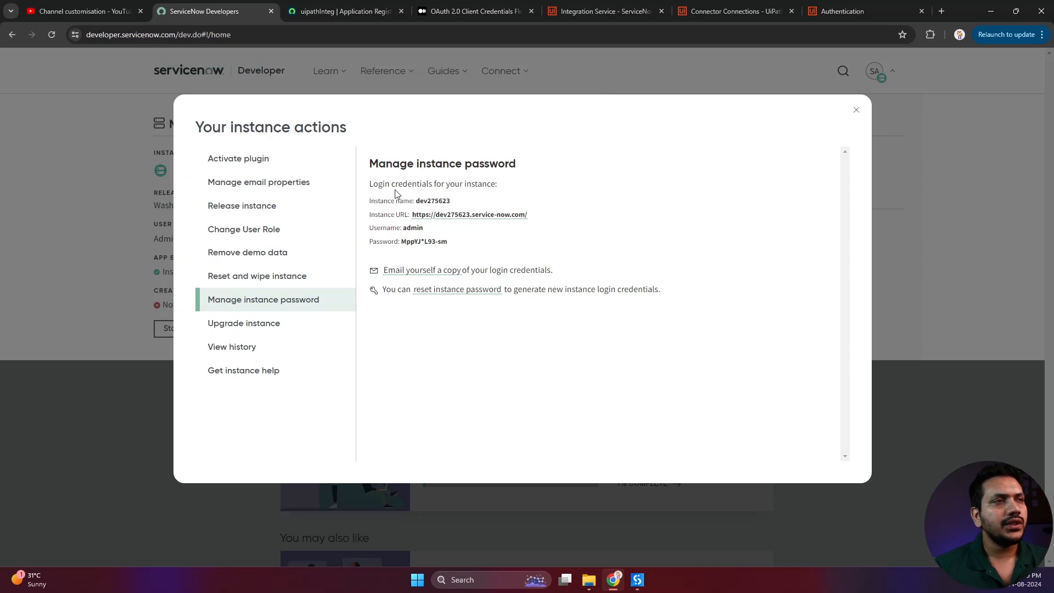
left_click_drag(449, 242, 401, 242)
left_click(838, 11)
left_click(440, 343)
key("ctrl+v")
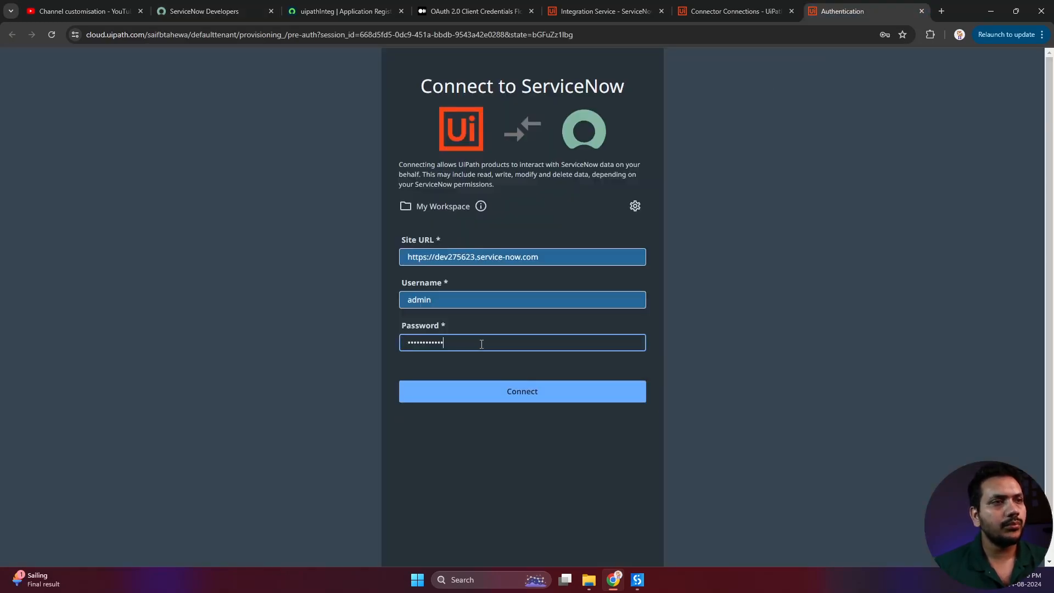
left_click(436, 299)
left_click(466, 257)
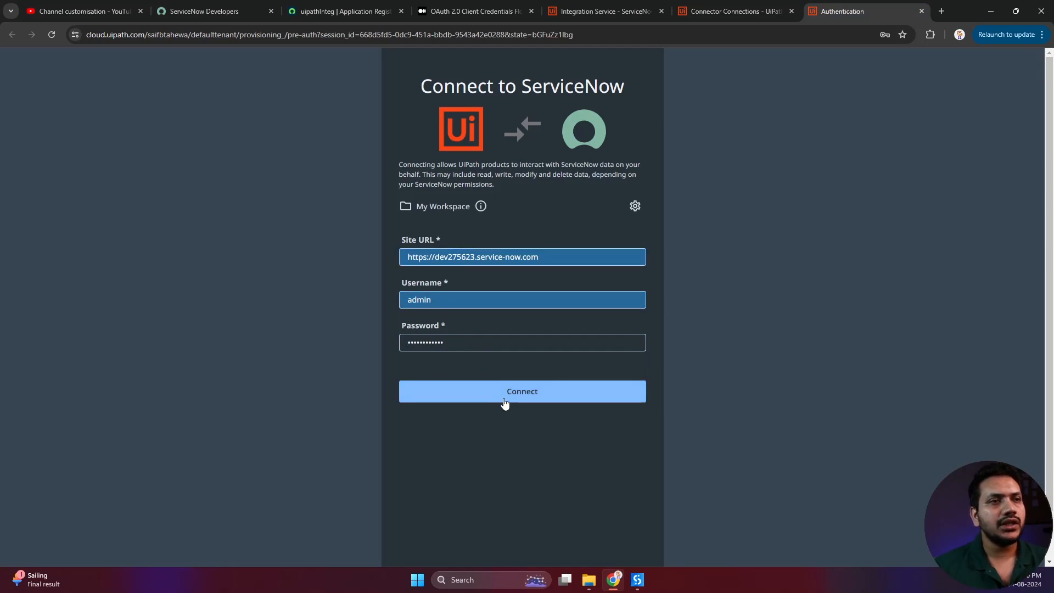
left_click(503, 398)
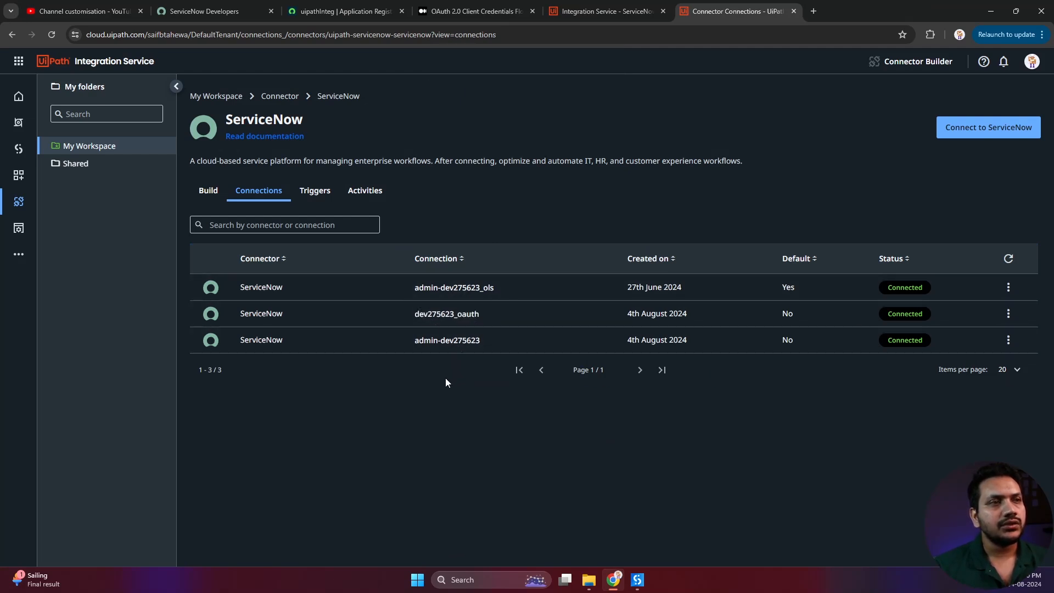
Rename the new admin-dev275623 connection as dev275623_admin
left_click_drag(699, 345, 626, 340)
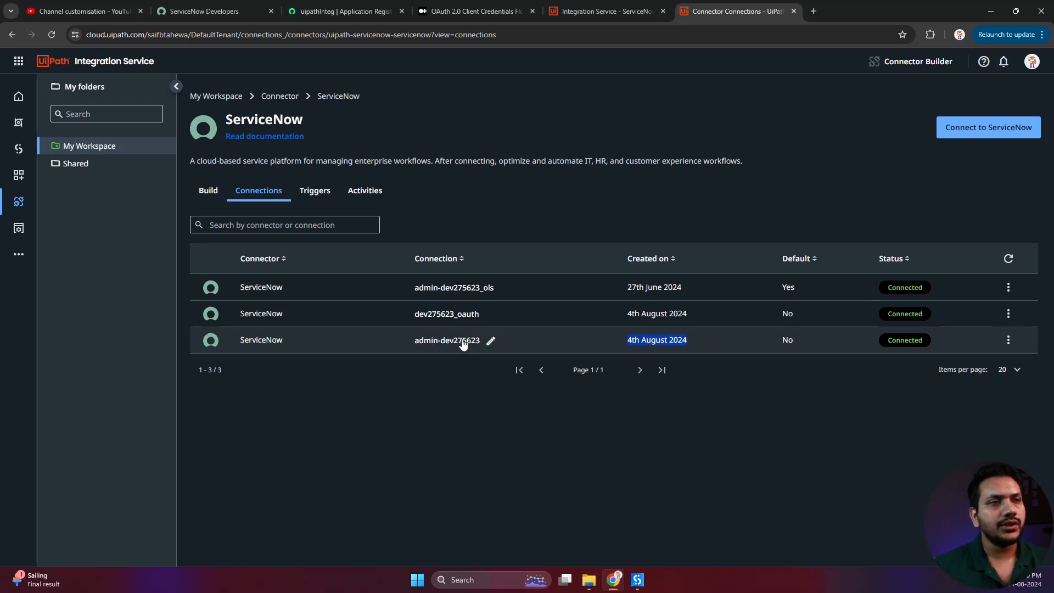
left_click(492, 341)
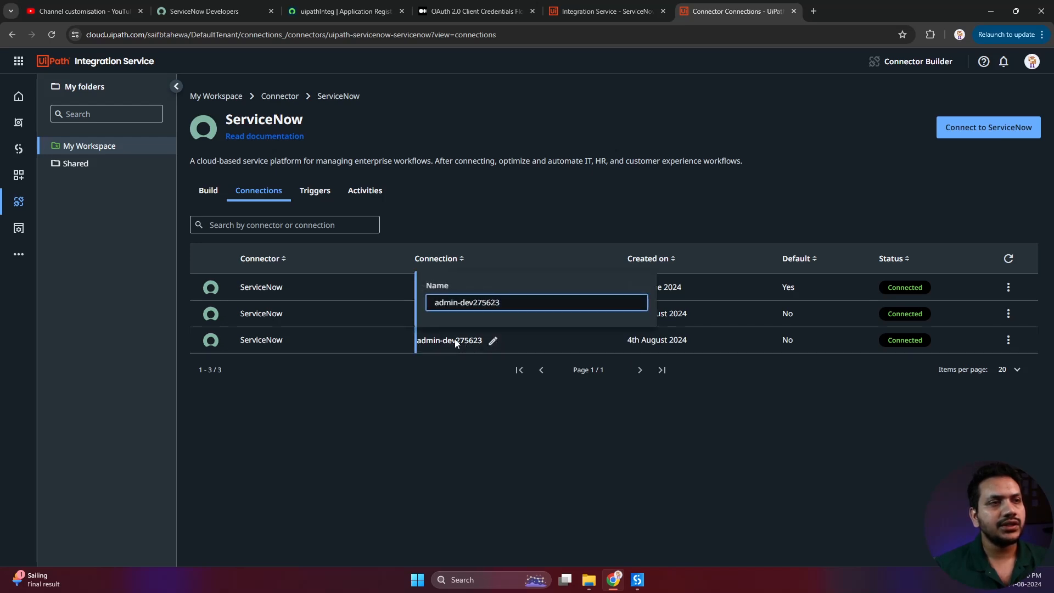
left_click_drag(462, 304, 425, 306)
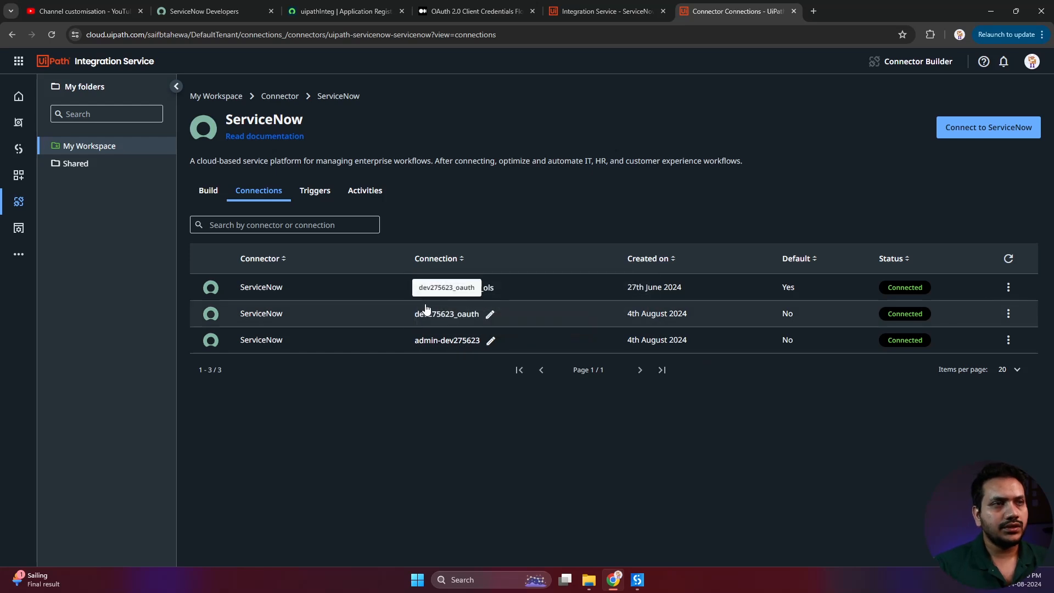
left_click(492, 341)
key("BackSpace")
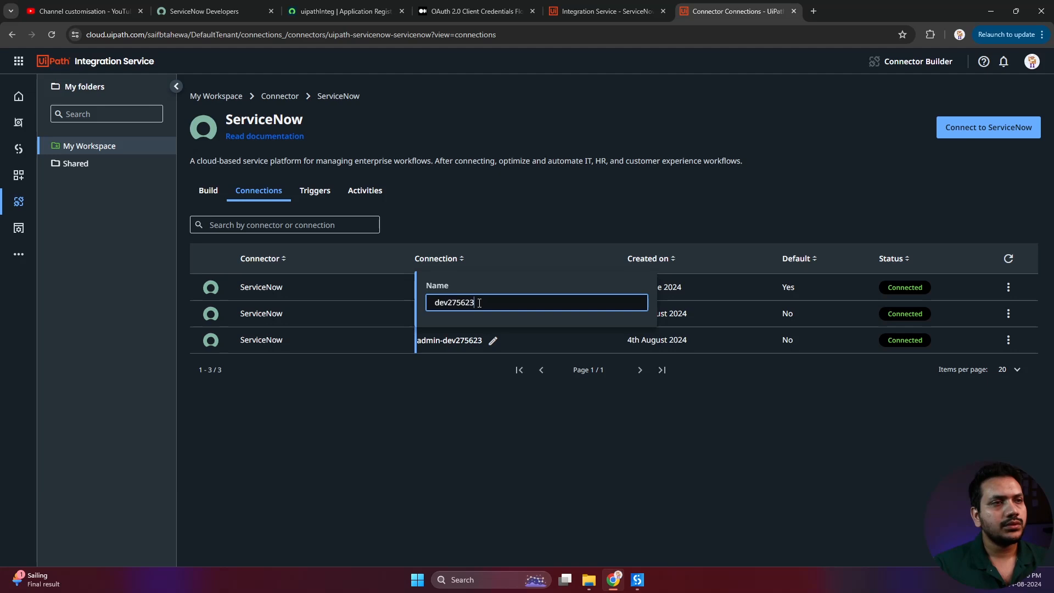
type("_admin")
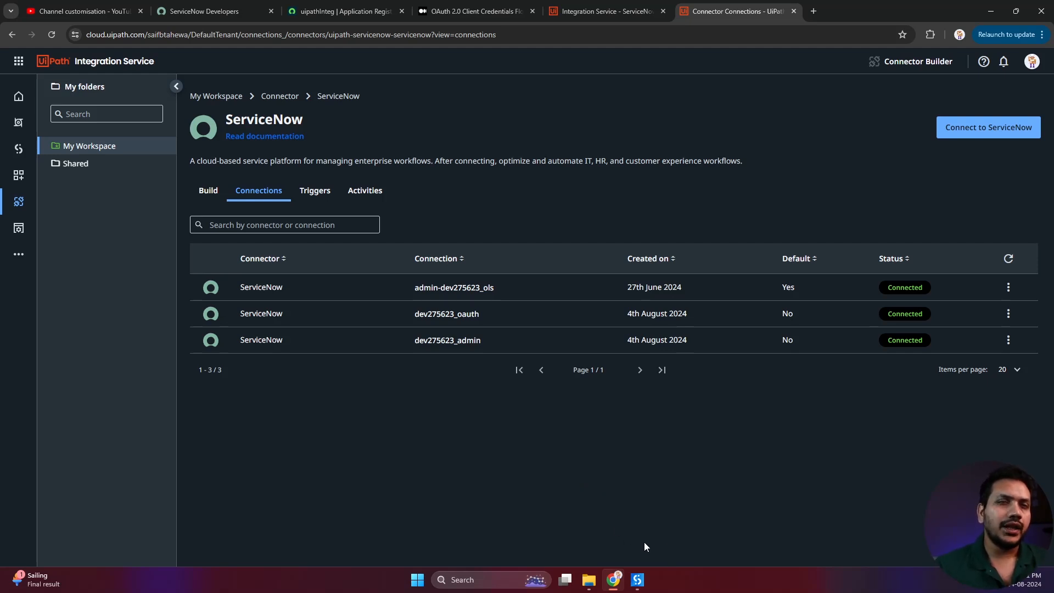
Switch to UiPath Studio and start a new blank process
mouse_move(644, 579)
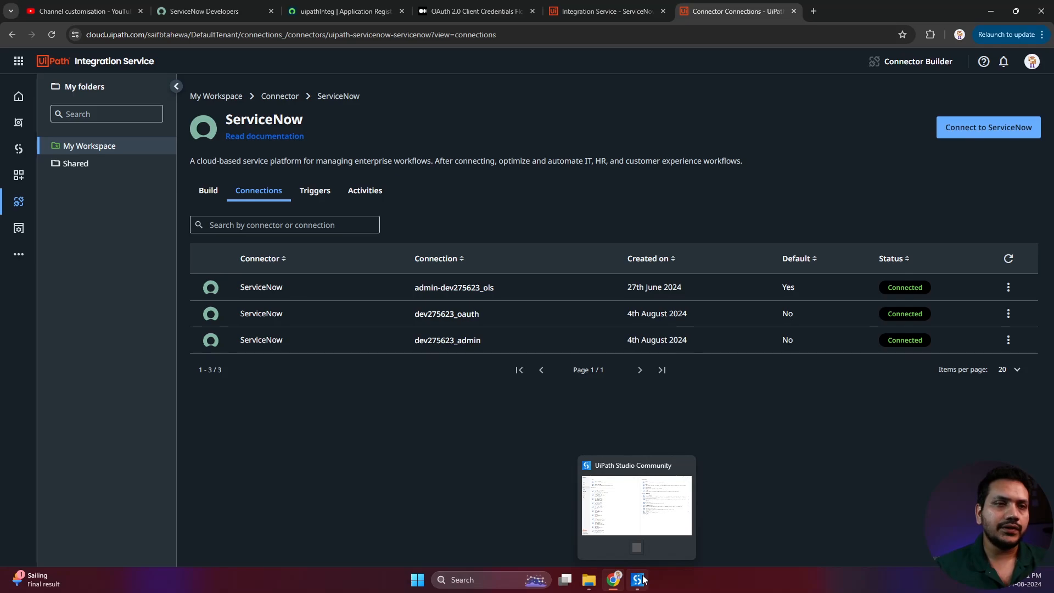
left_click(632, 493)
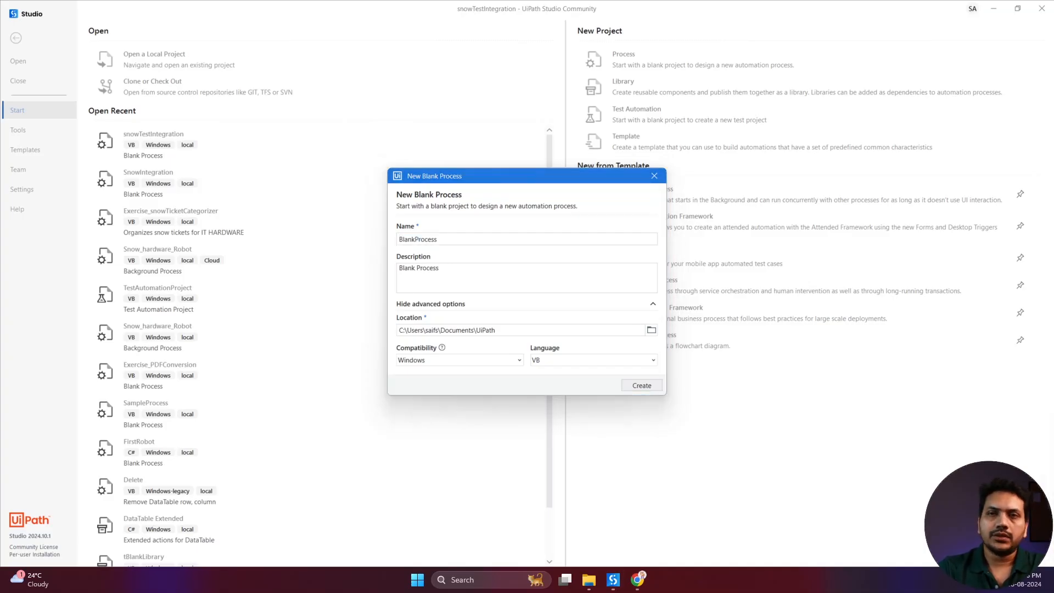
Write the lines "List all the incidents" and "Worknotes to the incidents(NEW)" in a blank Notepad document and minimize it
left_click_drag(1053, 118, 634, 158)
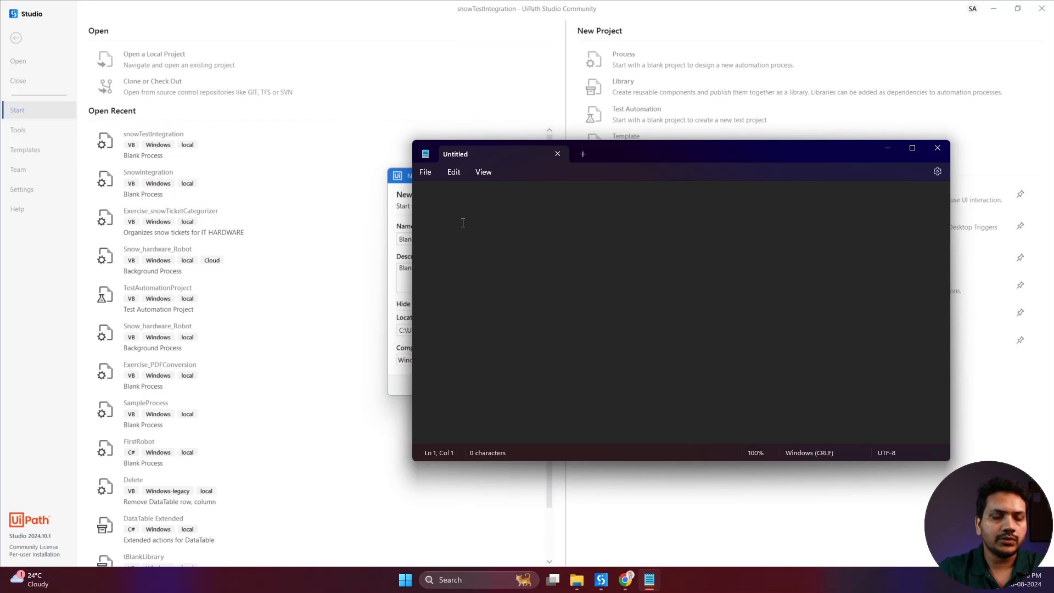
type("List a")
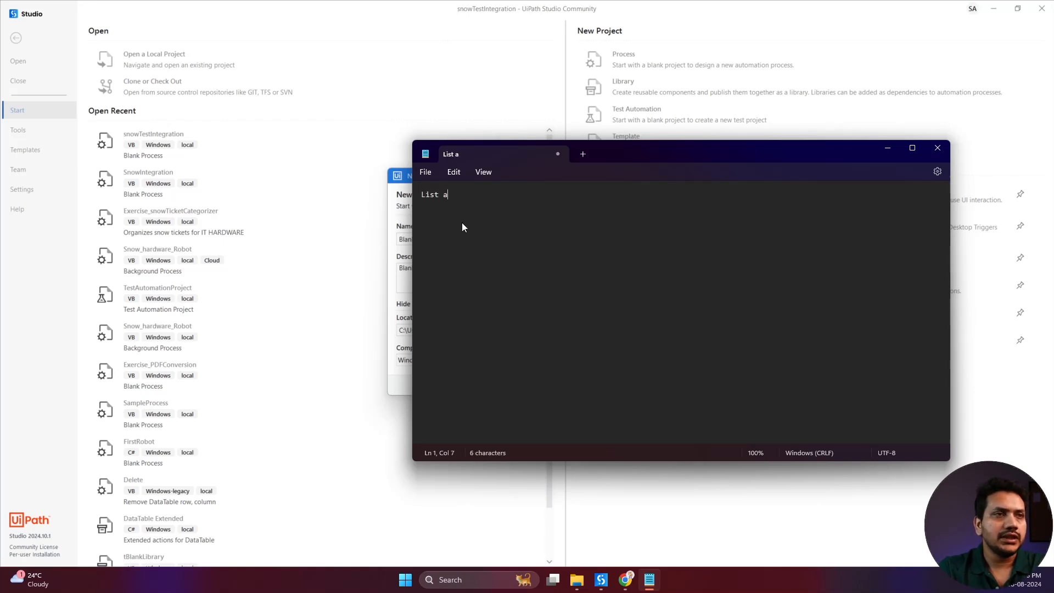
type("ll the")
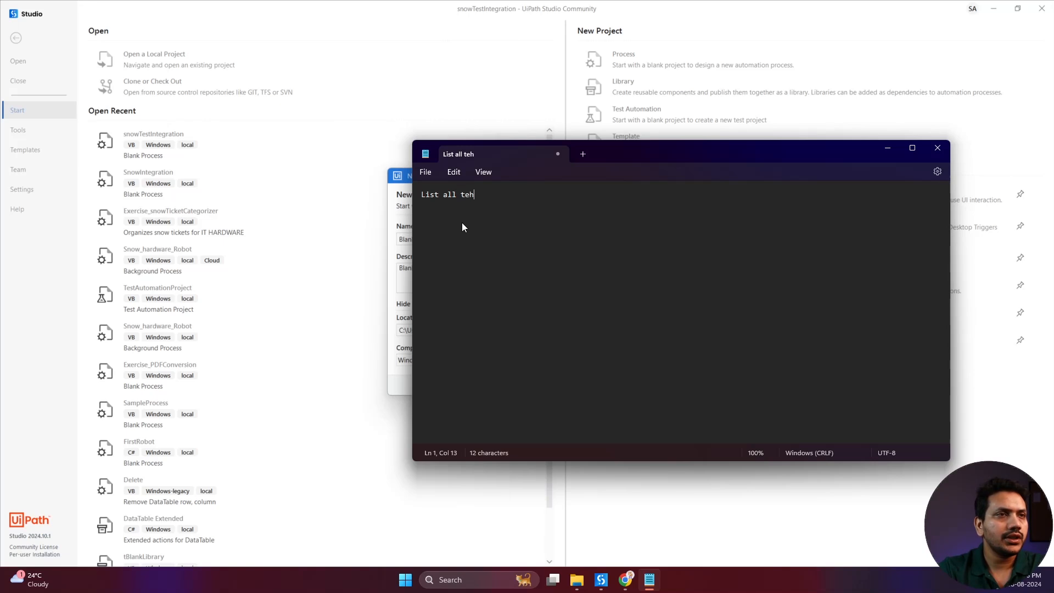
type(" incidents")
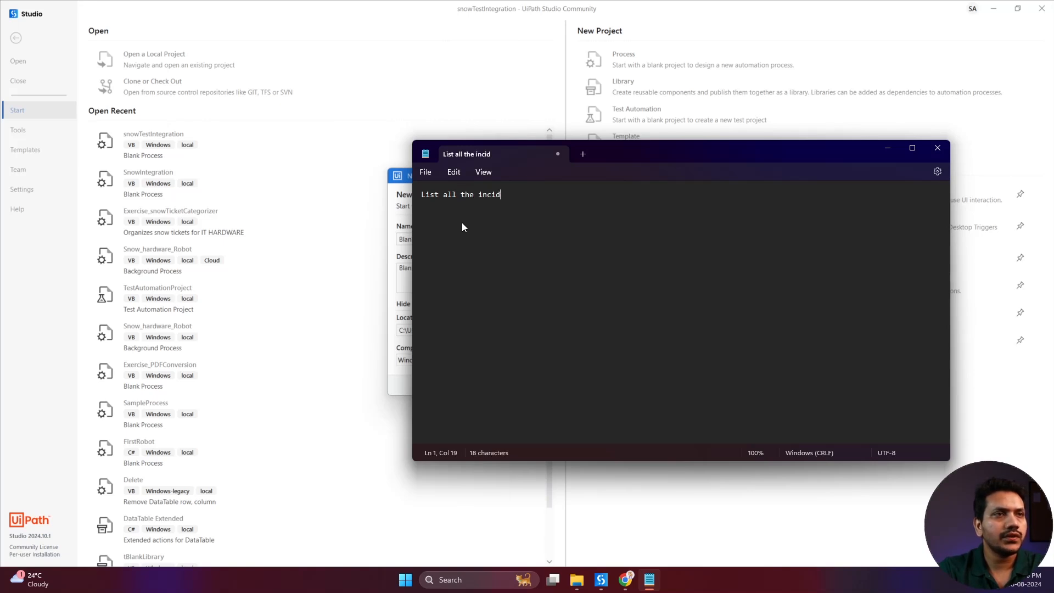
key("Return")
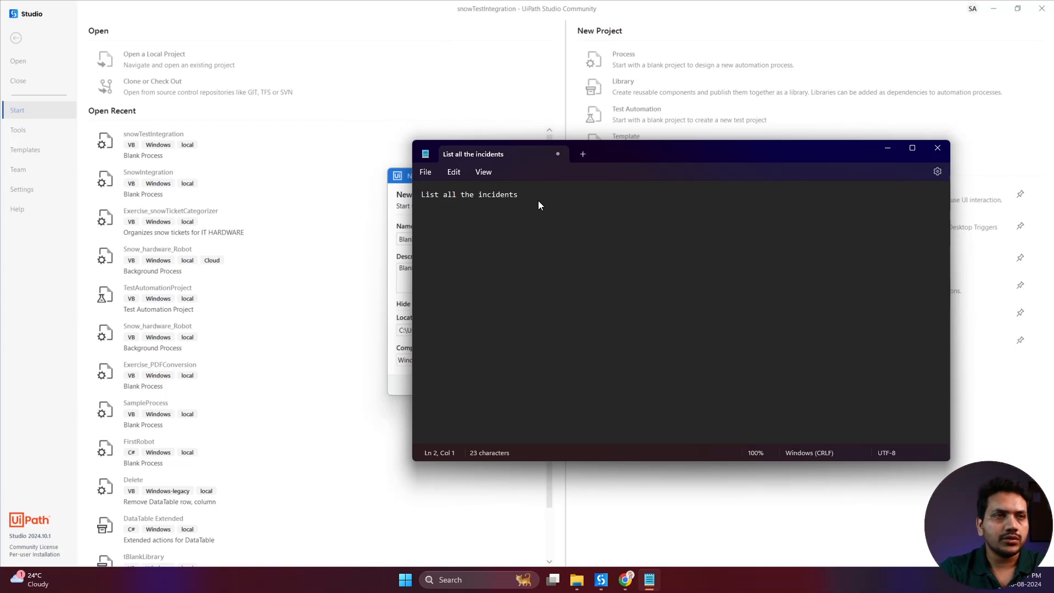
type("Work")
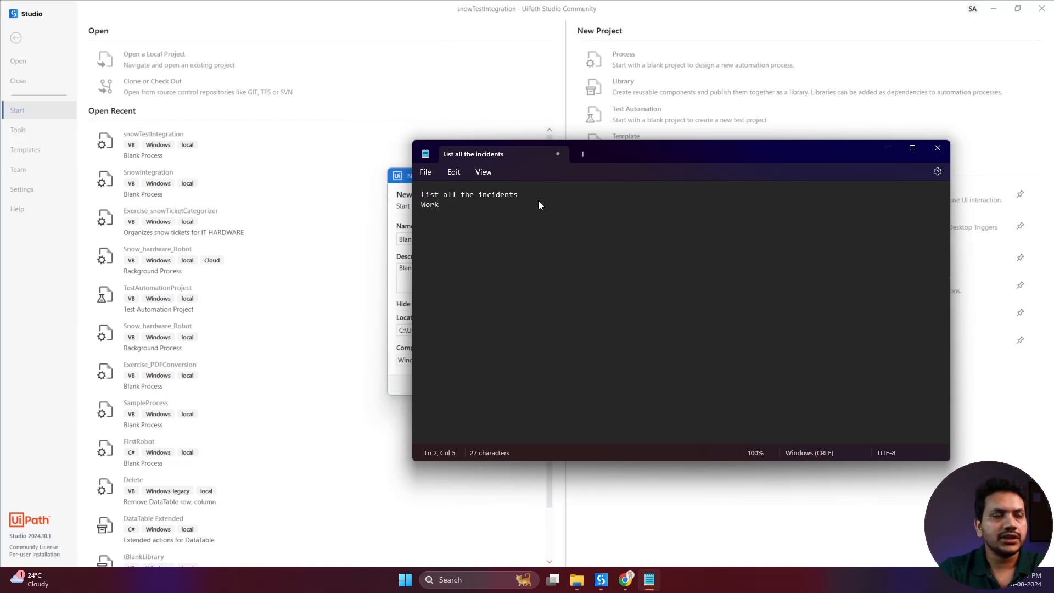
type("notes to the incidents)")
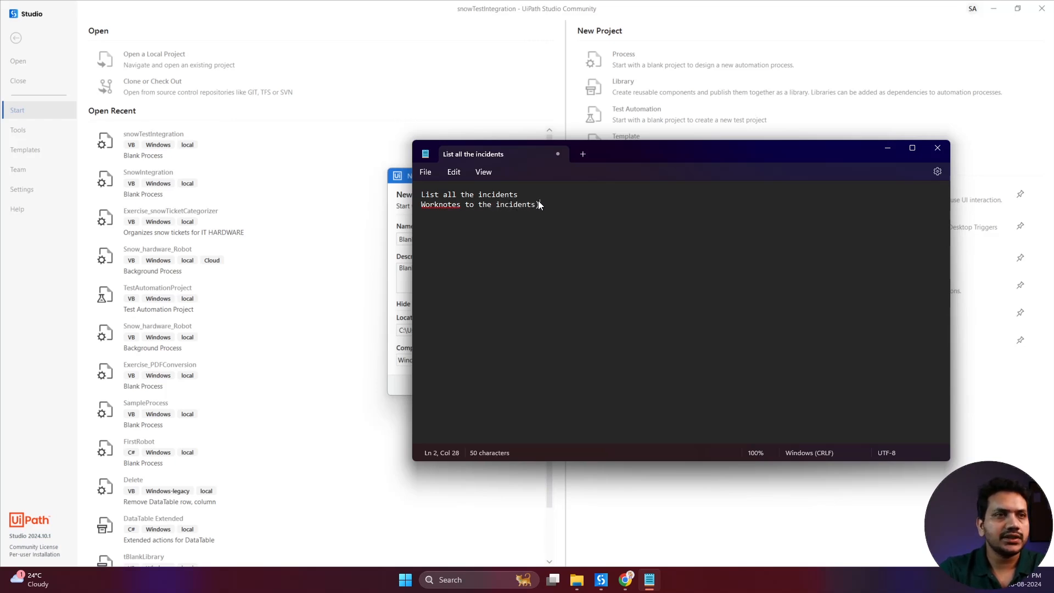
key("BackSpace")
type("()")
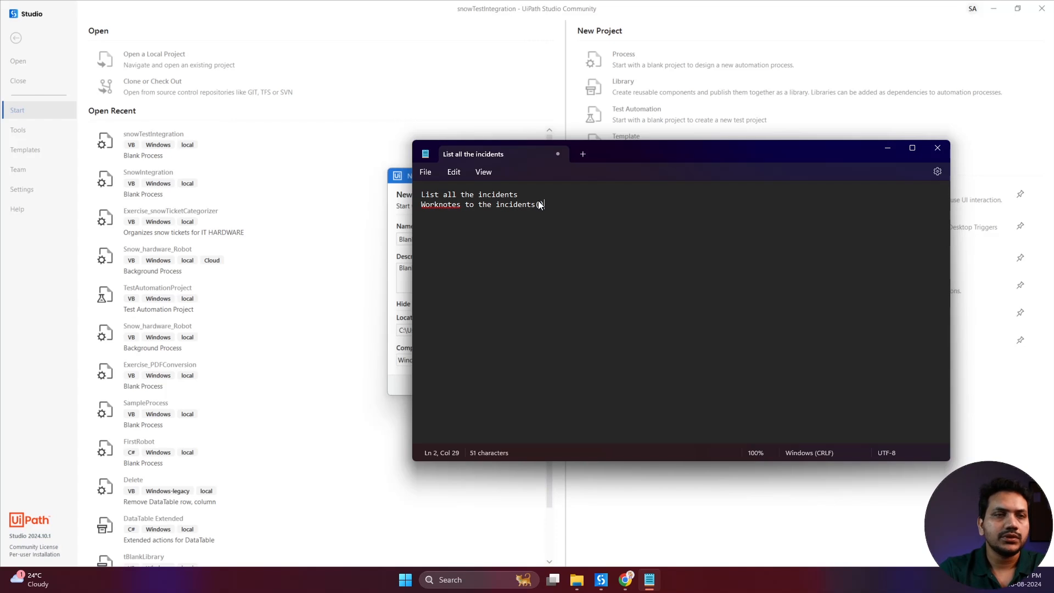
type("5")
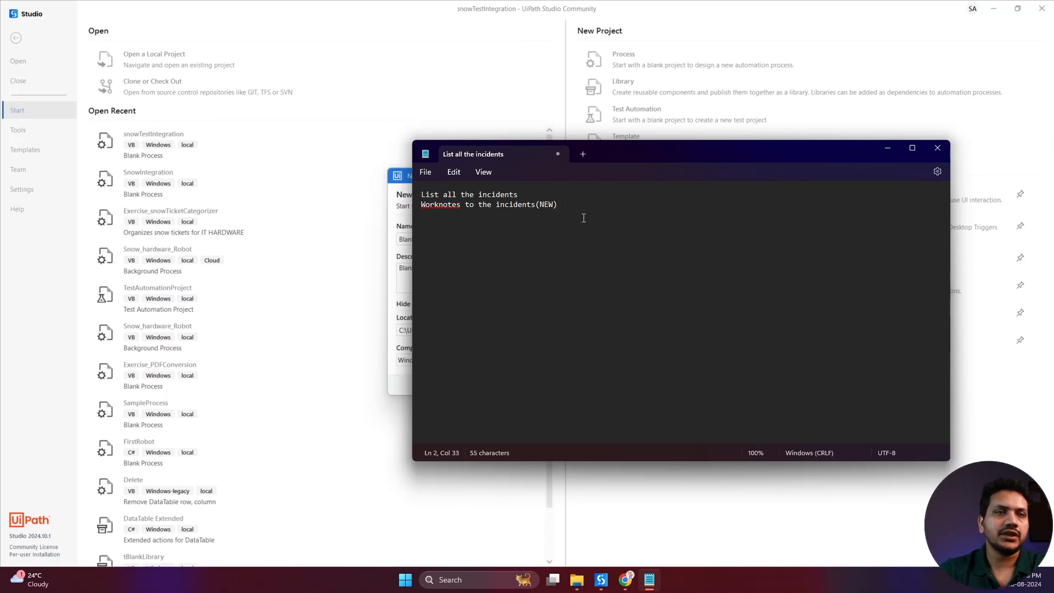
left_click(877, 147)
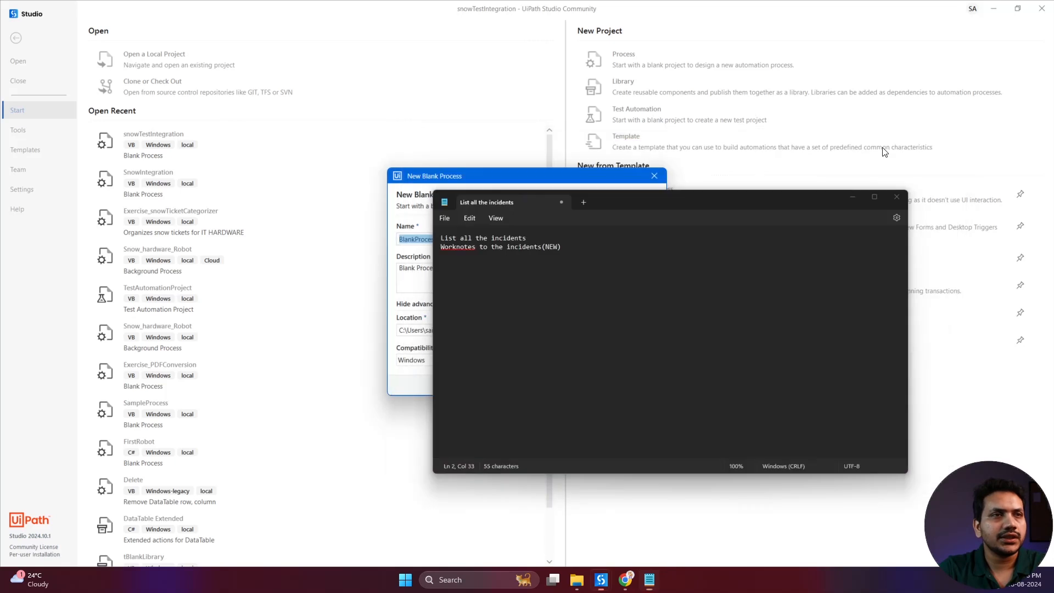
Name the new blank process snowWorkNotesRobot and create it with Windows compatibility and VB as its language
type("snow")
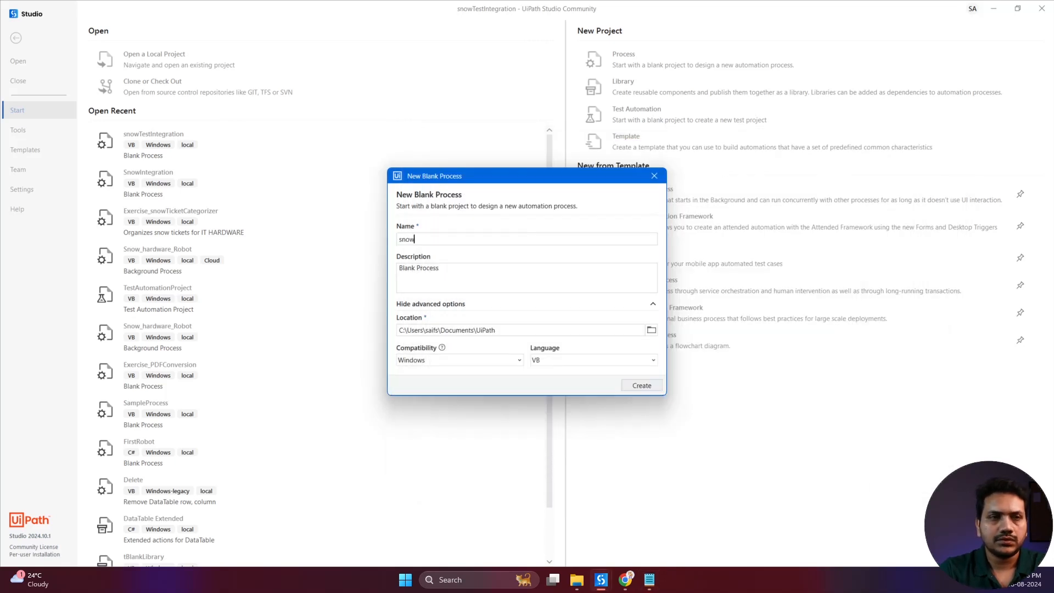
type("Work")
type("AN")
key("BackSpace")
key("BackSpace")
type("Notes ")
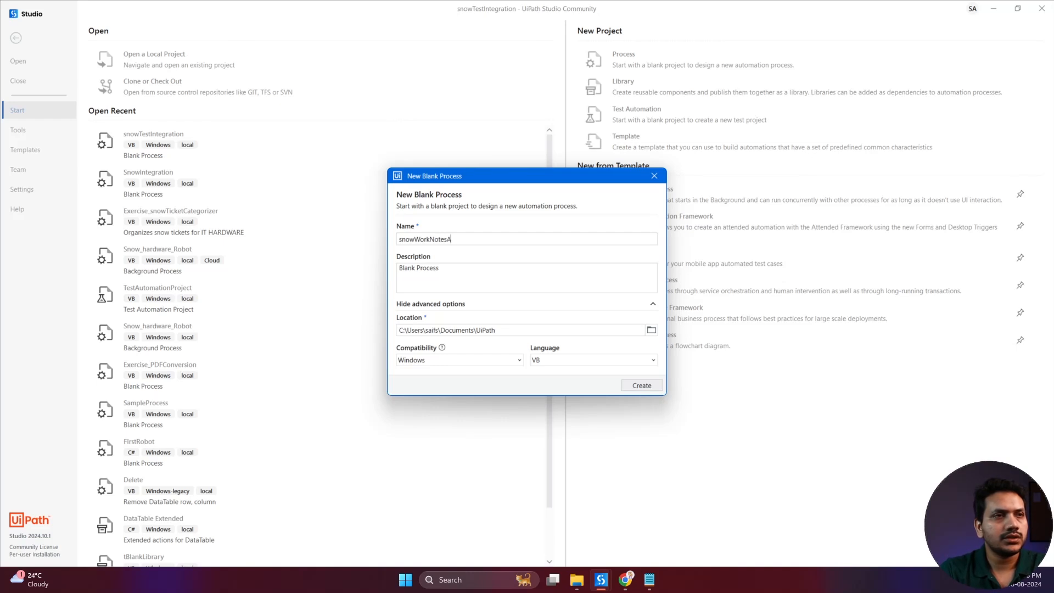
type("Robot")
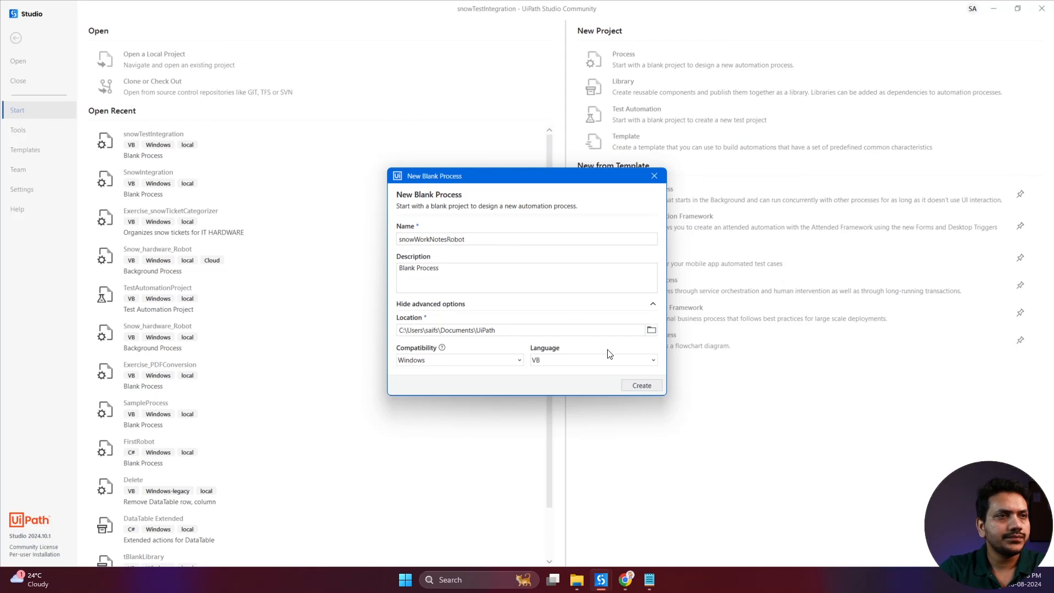
left_click(635, 383)
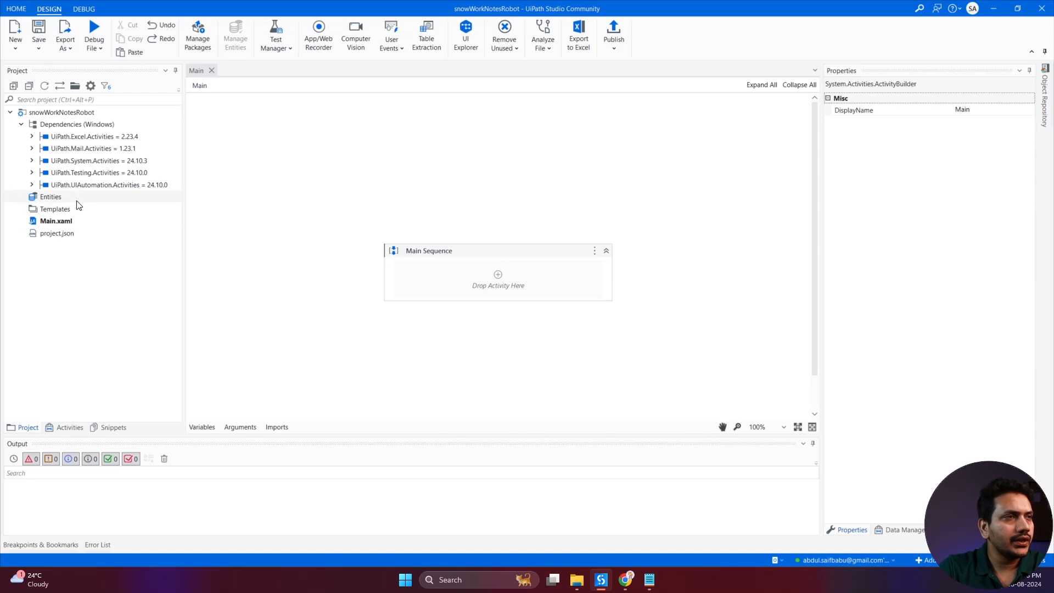
Review the new project's default dependencies and the list of recently used activities
left_click(68, 137)
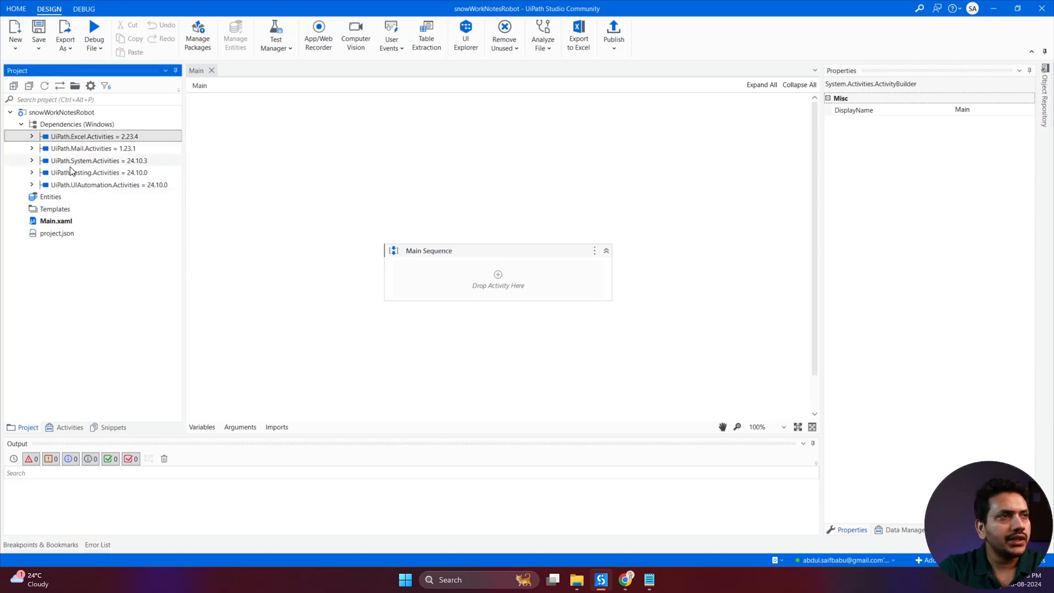
left_click(72, 187, "shift")
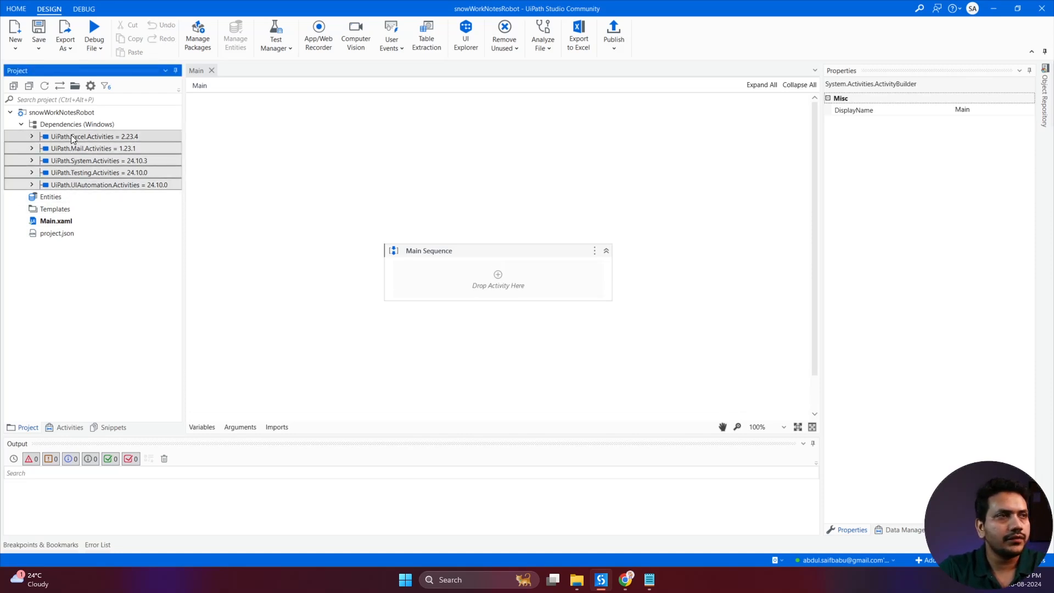
left_click(39, 339)
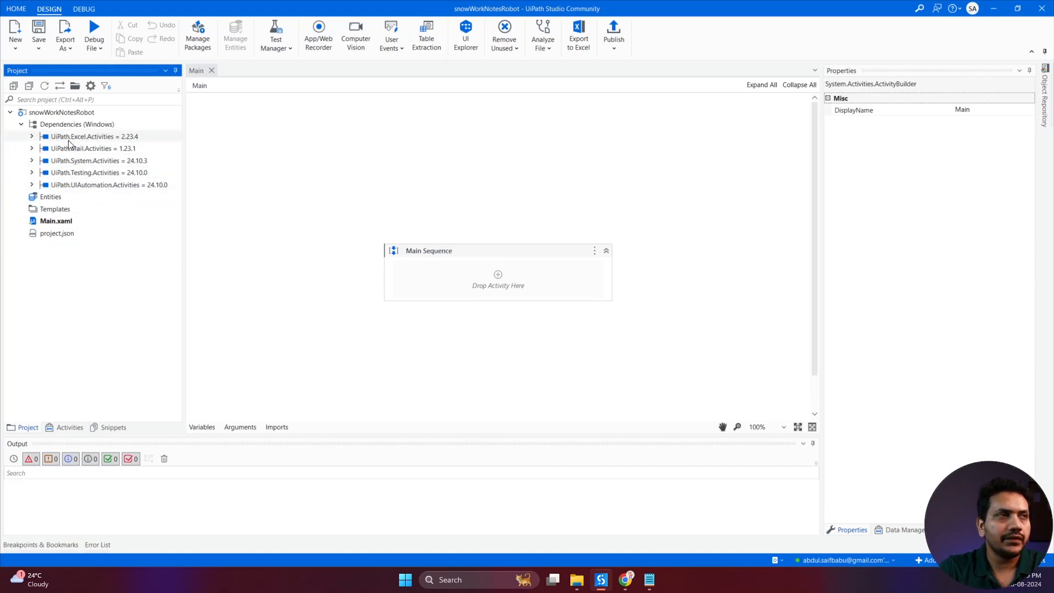
left_click(76, 428)
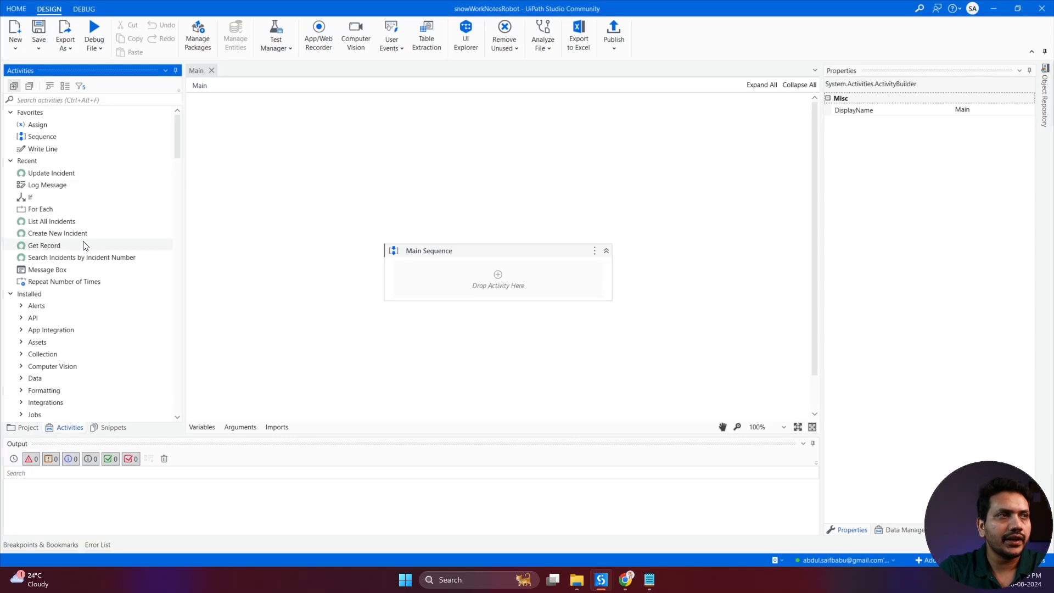
left_click(24, 428)
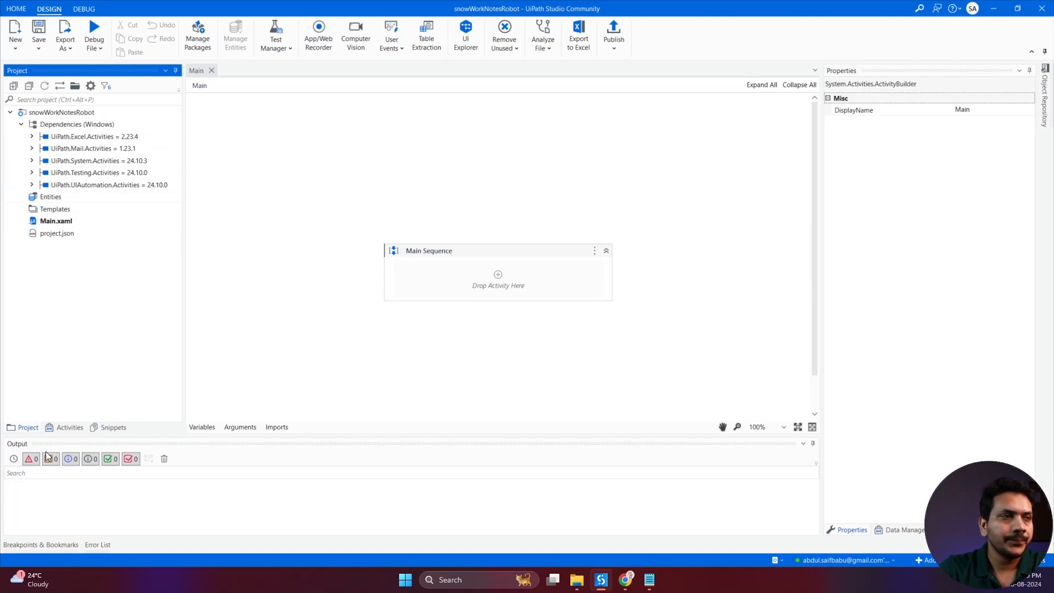
Add the ServiceNow List All Incidents activity to the Main Sequence and check the project's dependencies
left_click(64, 427)
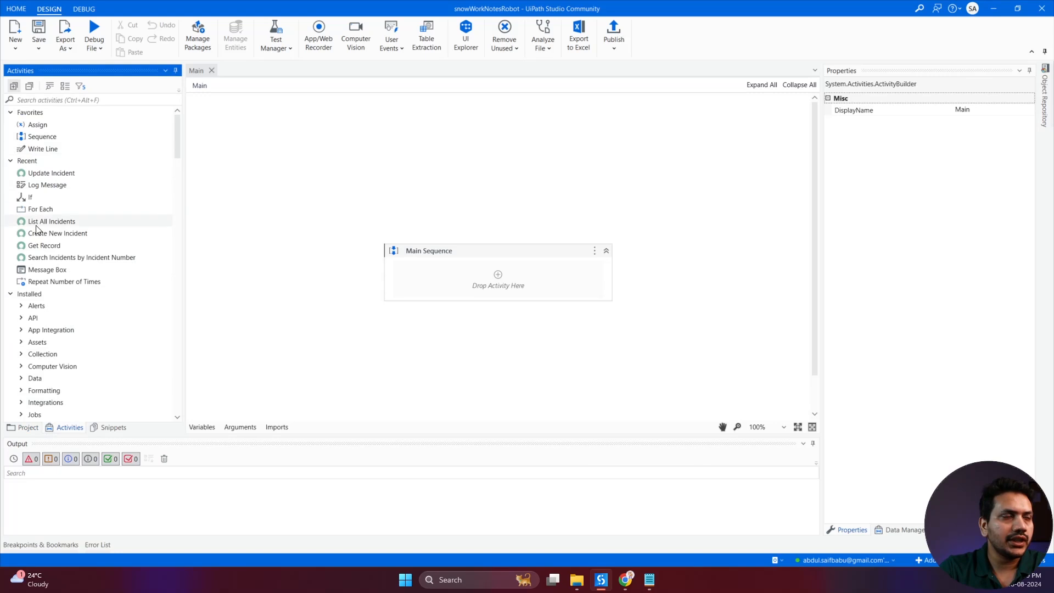
left_click_drag(176, 156, 196, 343)
left_click(24, 271)
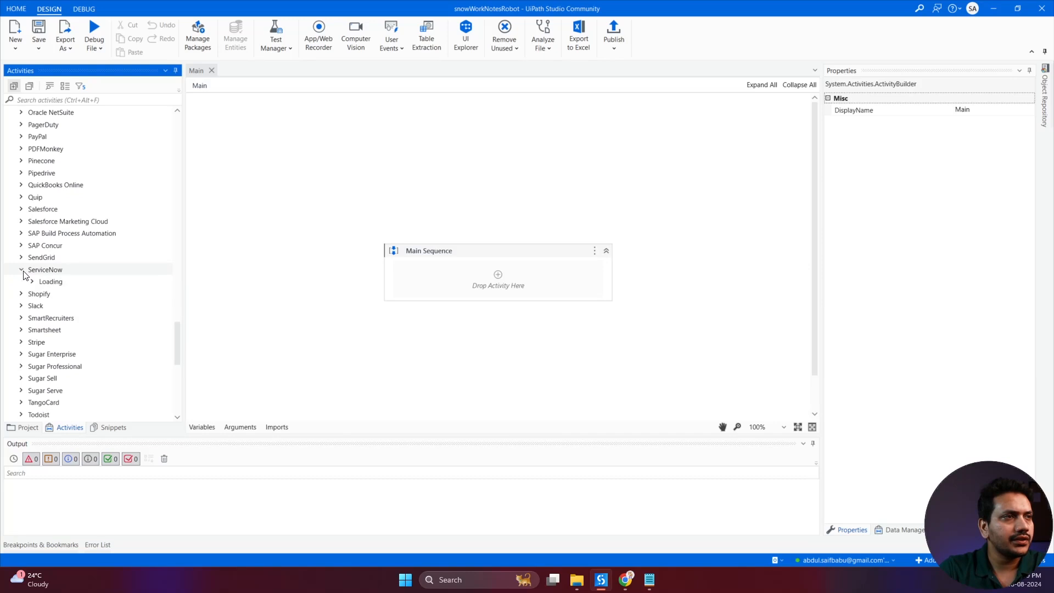
scroll(77, 327, "down", 4)
scroll(77, 332, "up", 1)
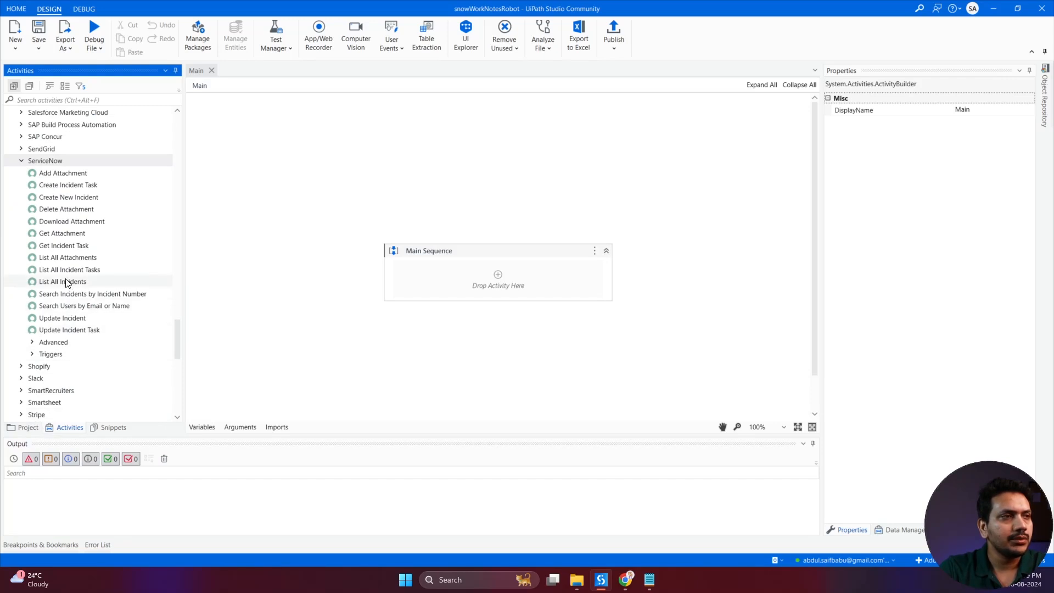
left_click_drag(57, 281, 498, 276)
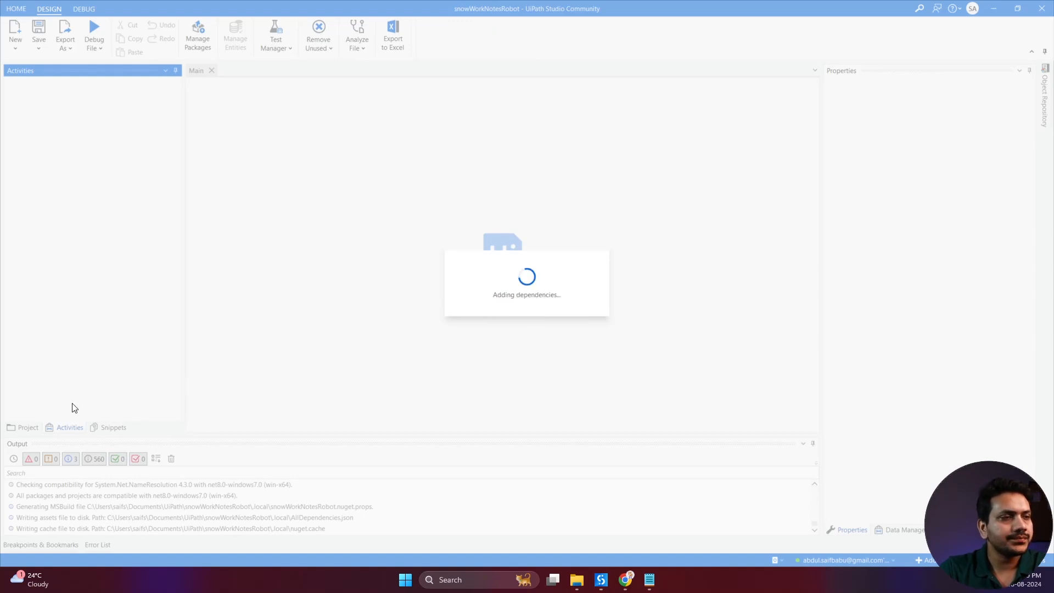
left_click(28, 428)
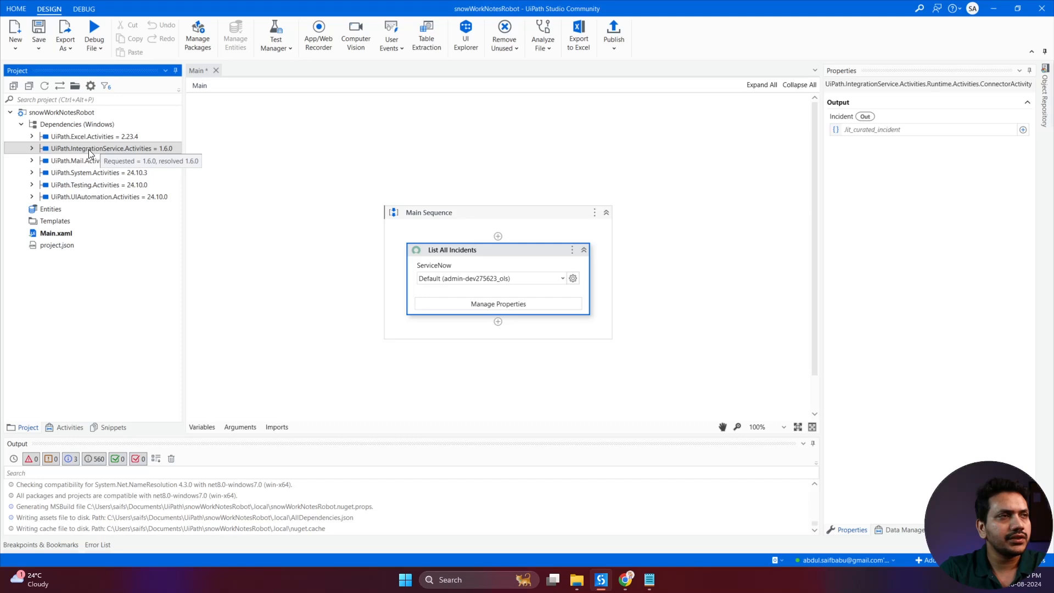
Examine the incident, task and attachment activities available for ServiceNow
left_click(65, 429)
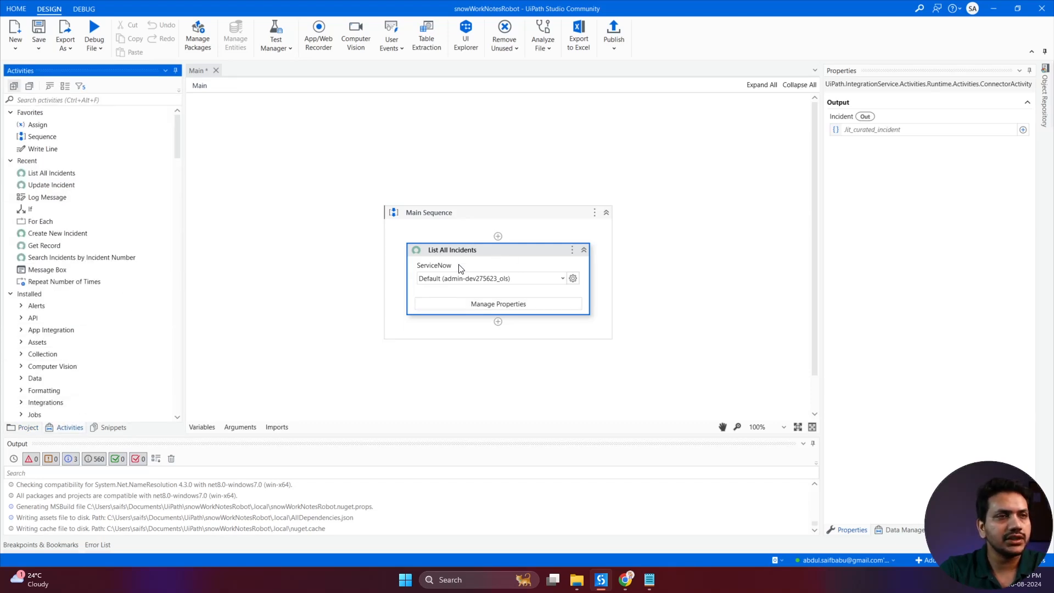
left_click_drag(177, 135, 193, 341)
left_click(22, 320)
scroll(164, 332, "down", 2)
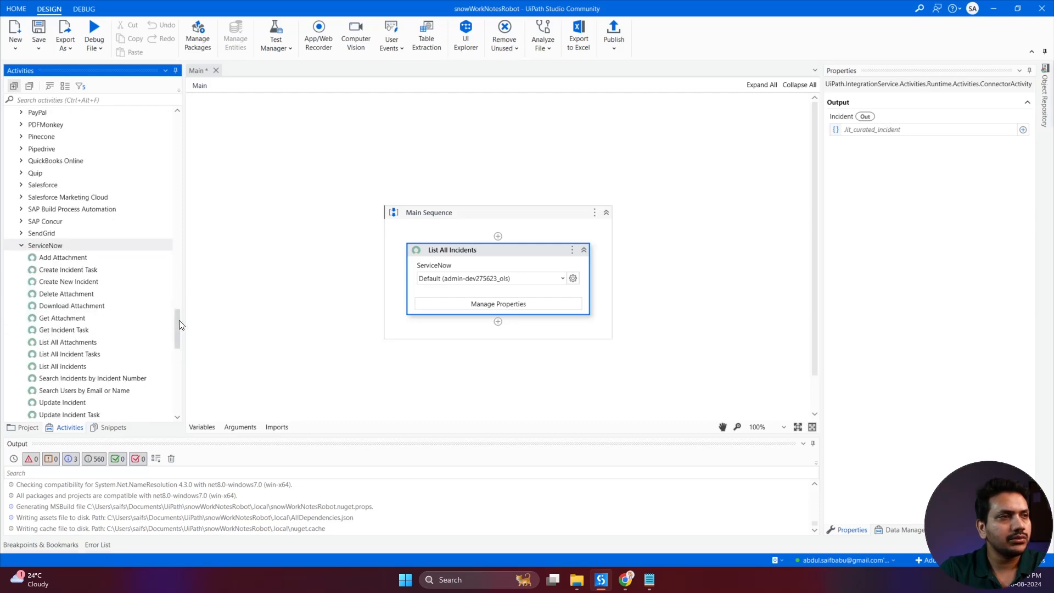
scroll(179, 329, "down", 3)
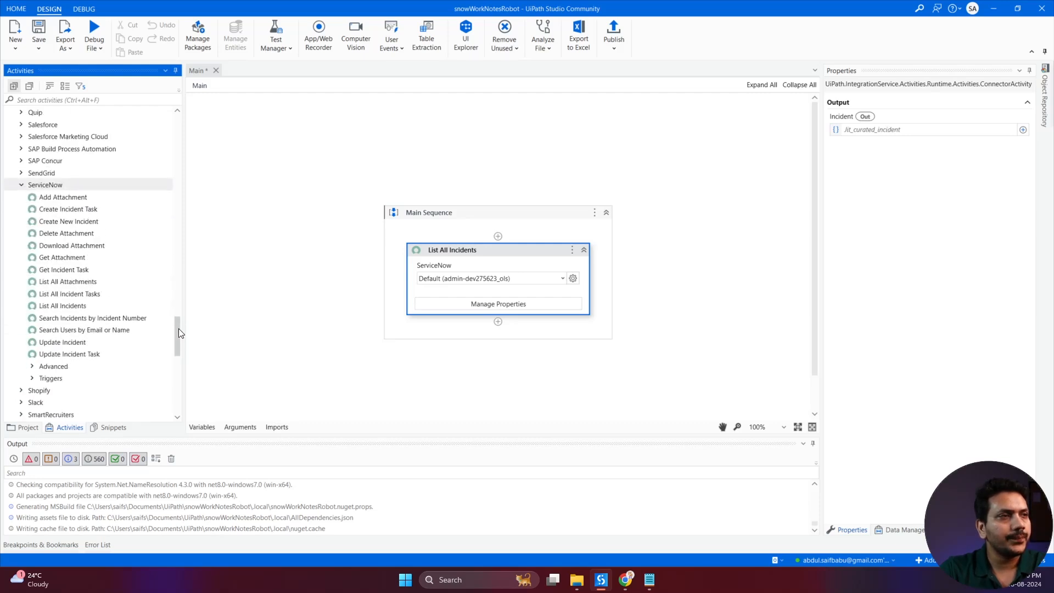
left_click(52, 198)
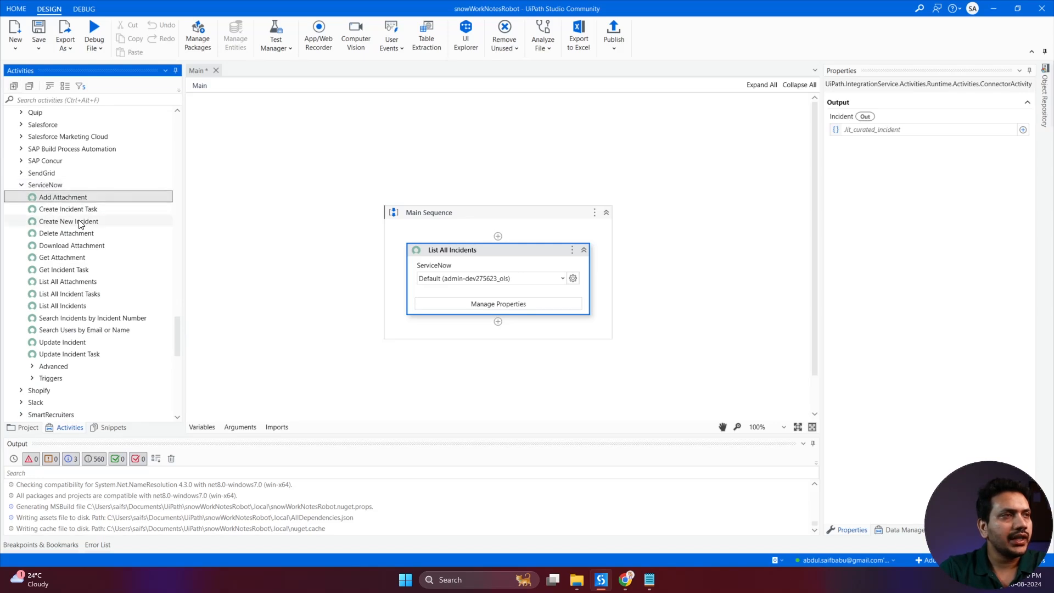
left_click(80, 210)
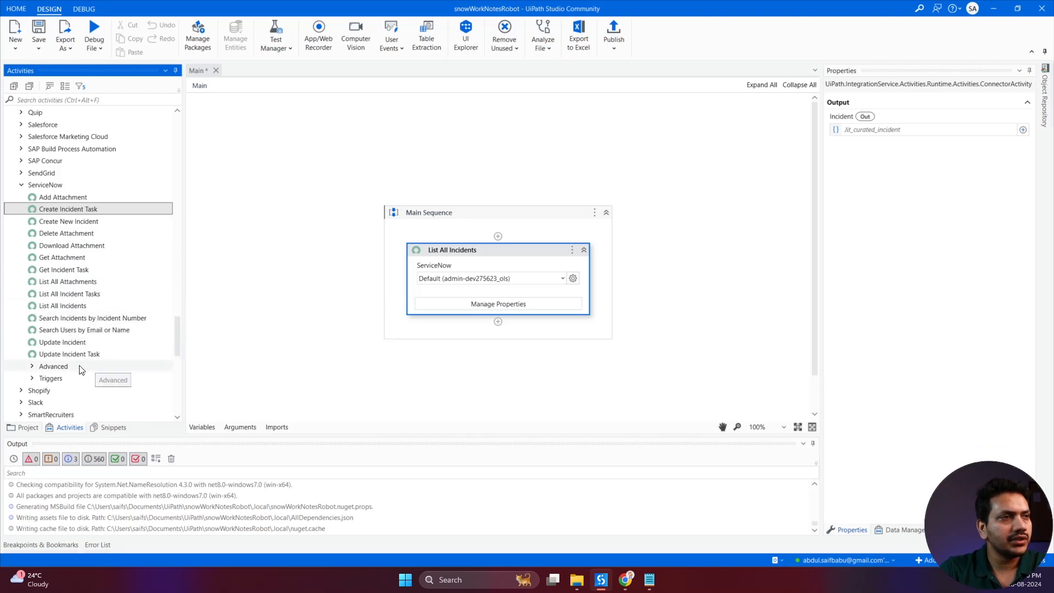
Expand the ServiceNow Advanced and Triggers groups and examine their record activities and event triggers
scroll(72, 367, "down", 1)
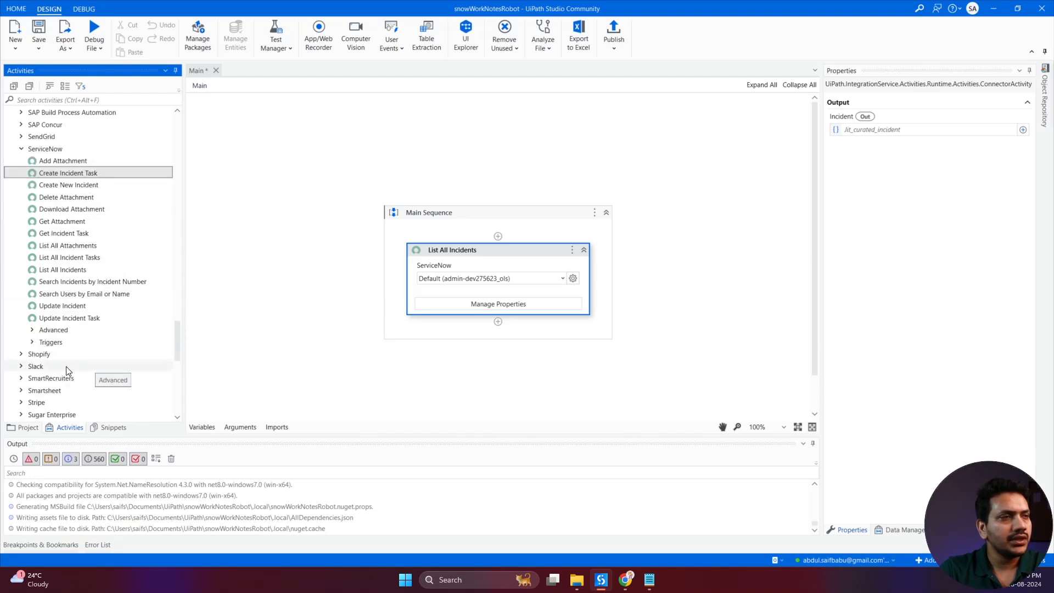
left_click(32, 331)
scroll(64, 343, "down", 2)
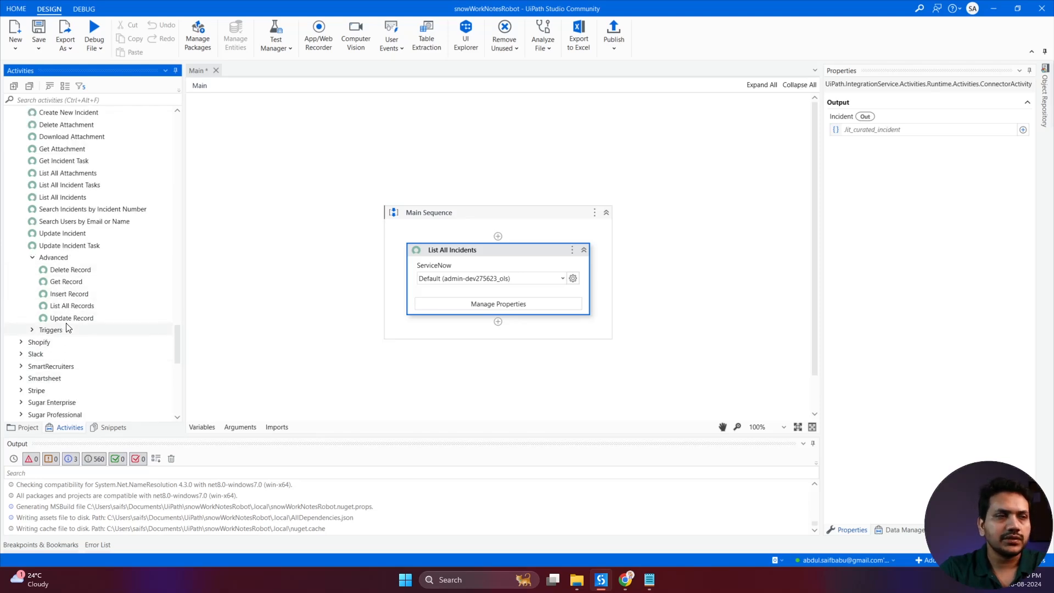
left_click(32, 330)
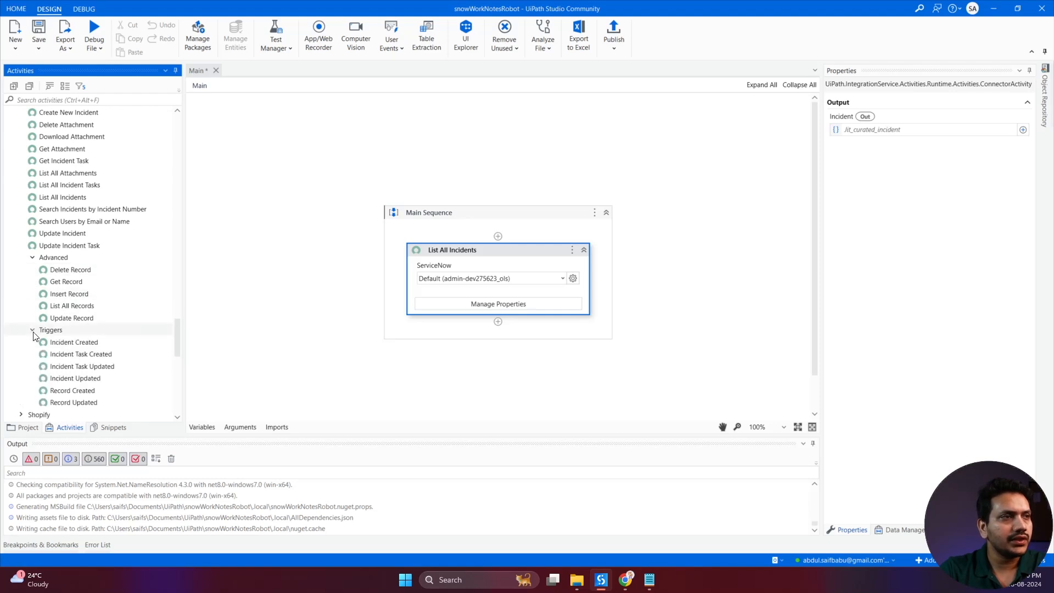
scroll(51, 367, "down", 2)
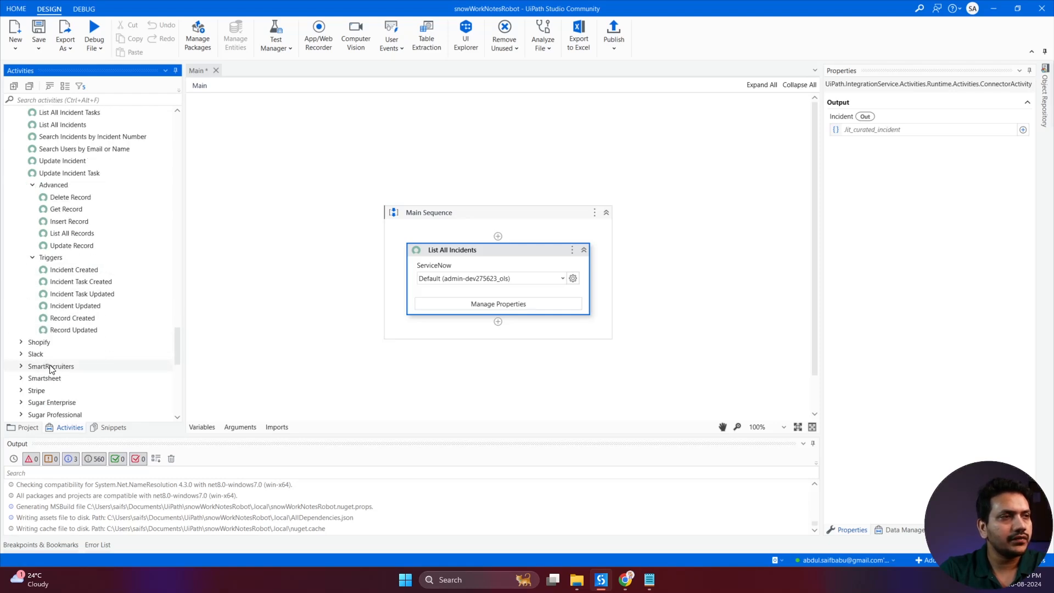
Examine the ServiceNow connections available to the List All Incidents activity and its options for adding or managing connections
scroll(55, 270, "up", 7)
left_click(55, 281)
left_click(453, 256)
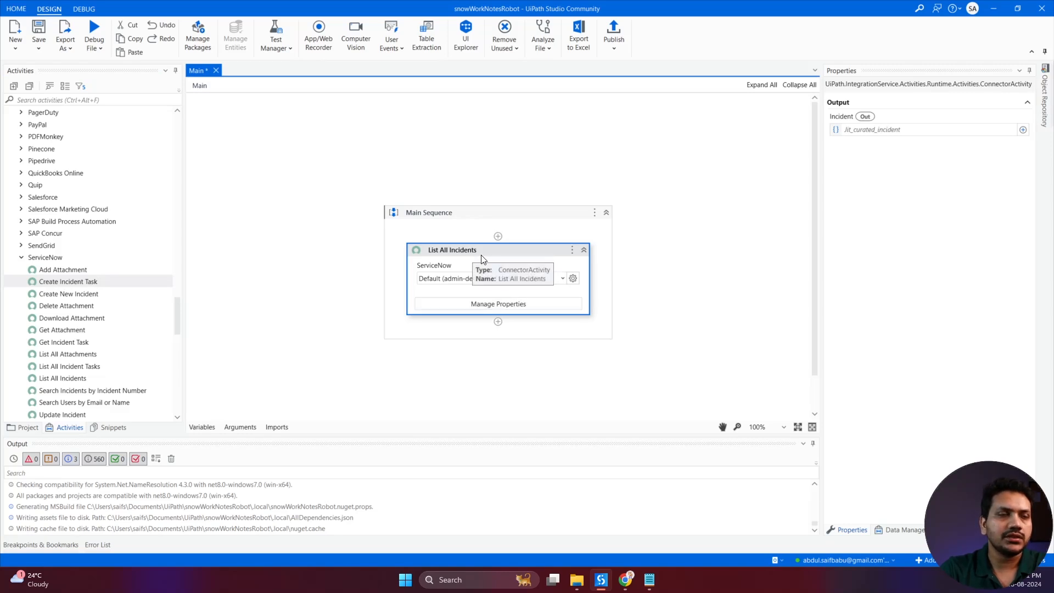
left_click(562, 278)
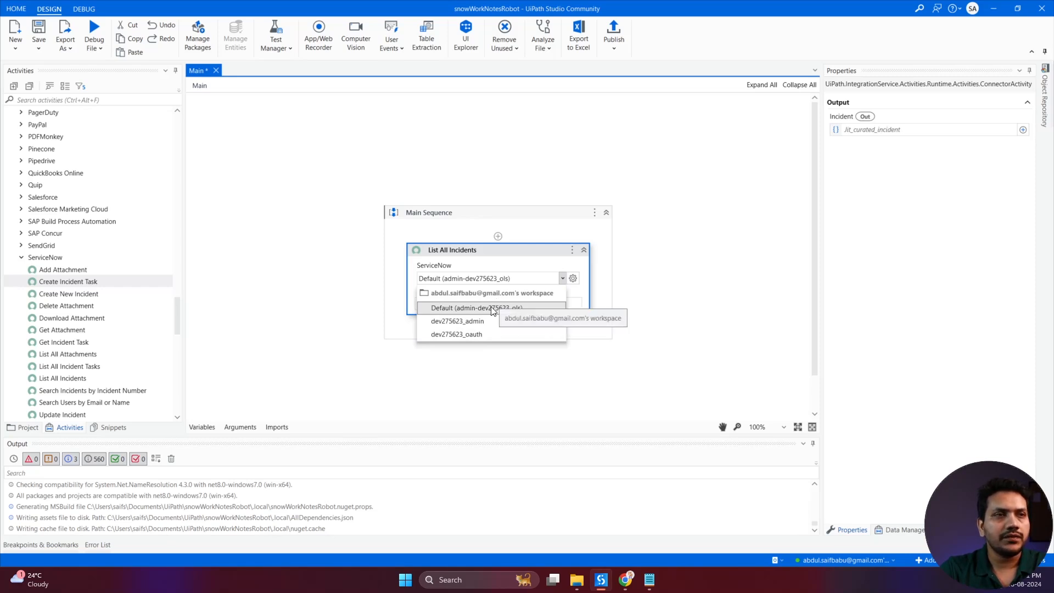
left_click(564, 279)
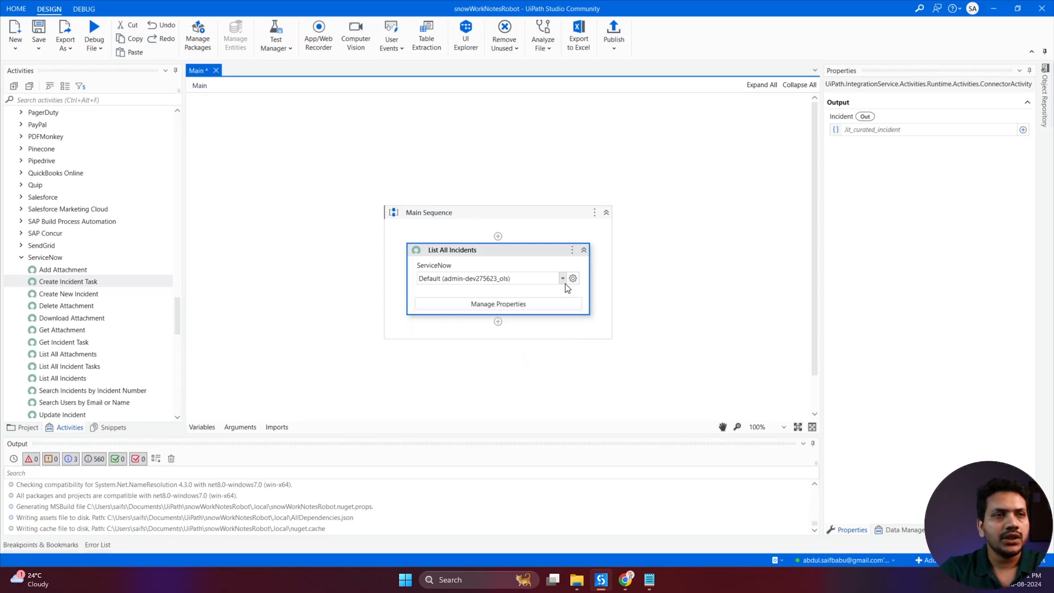
left_click(564, 280)
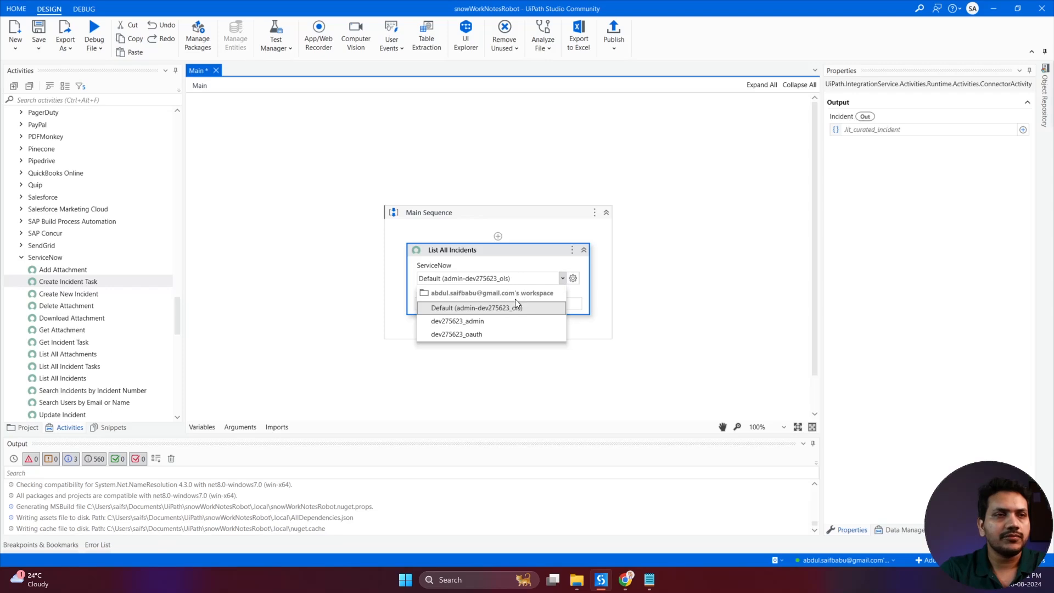
left_click(552, 268)
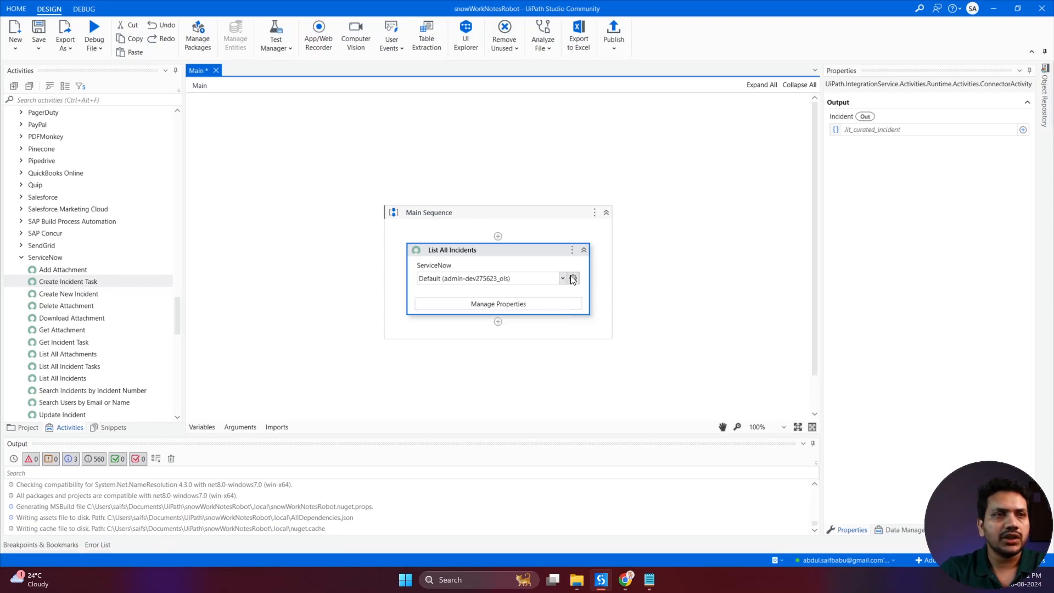
left_click(572, 278)
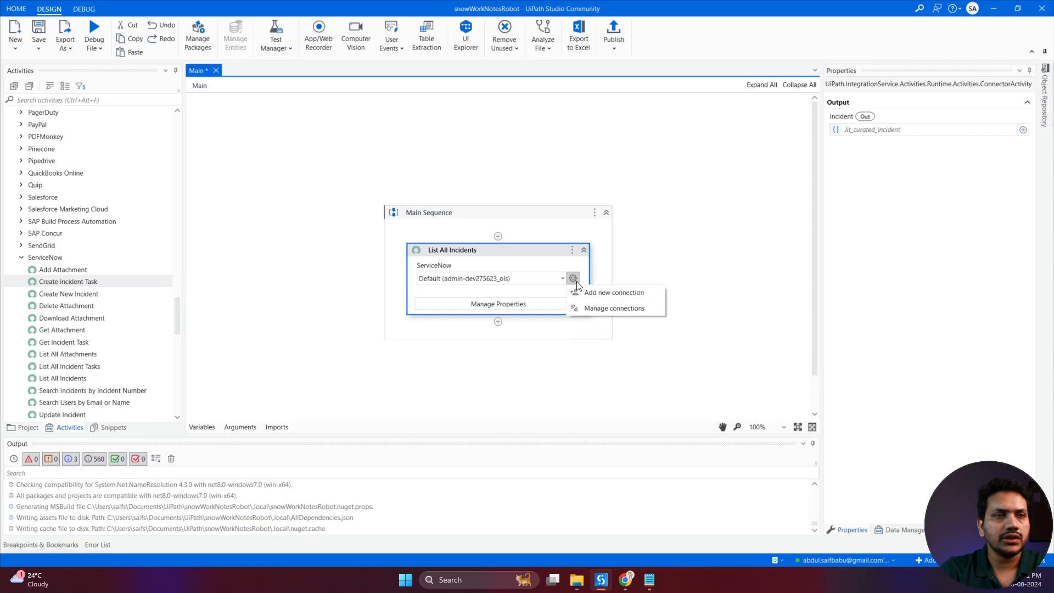